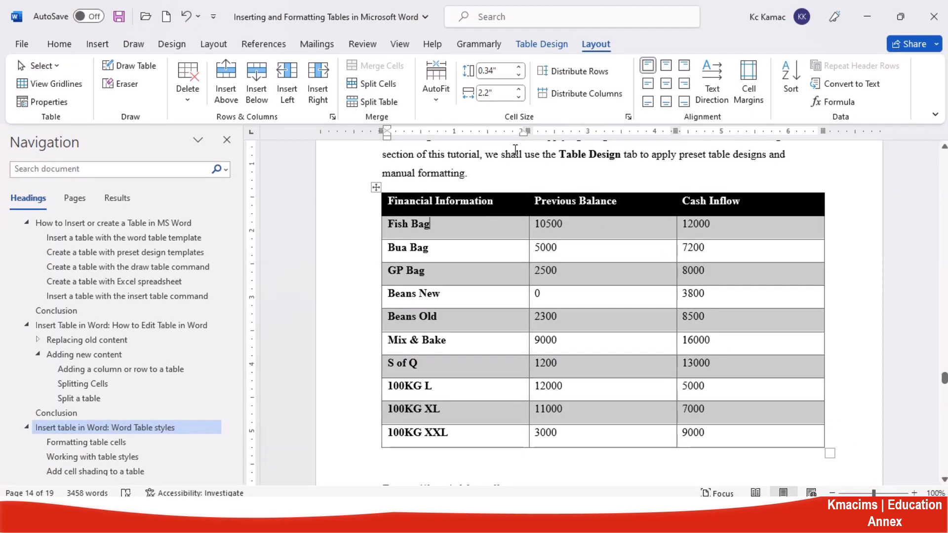
# - Run the Fish Bag cell through the top, middle and bottom text alignments, ending with Align Bottom Left
pyautogui.click(65, 49)
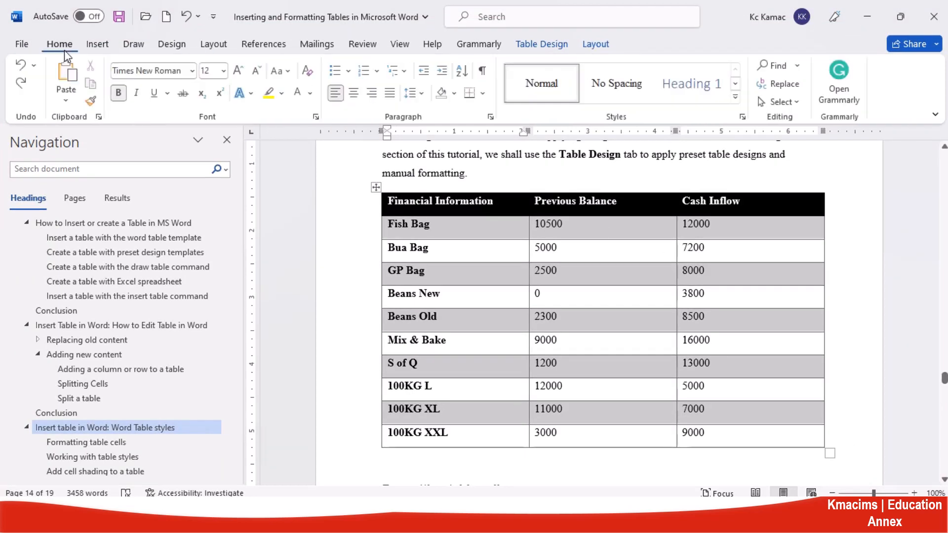
pyautogui.click(596, 46)
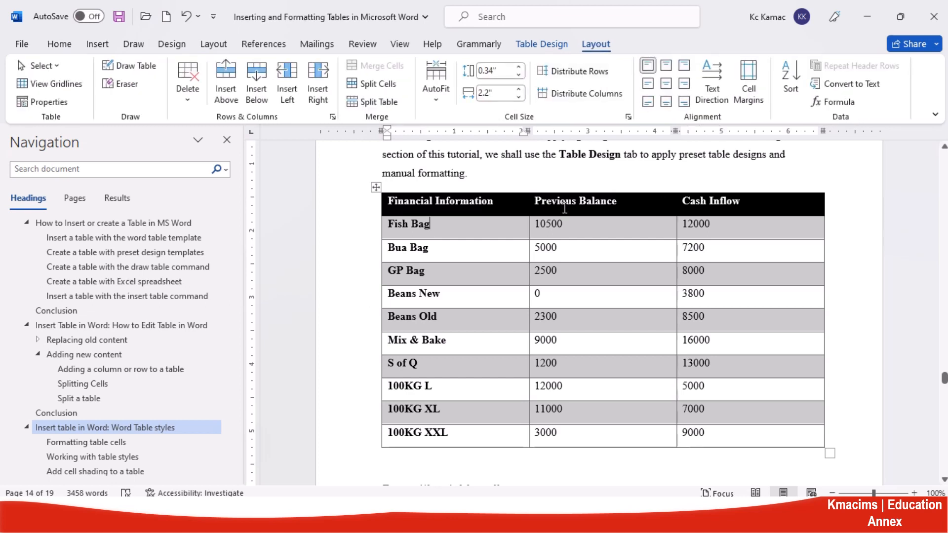
pyautogui.click(380, 233)
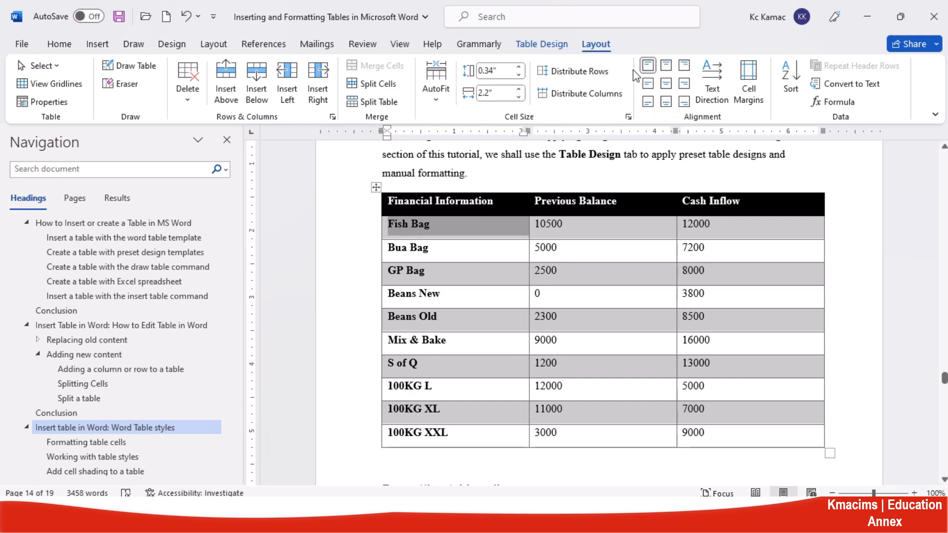
pyautogui.click(666, 66)
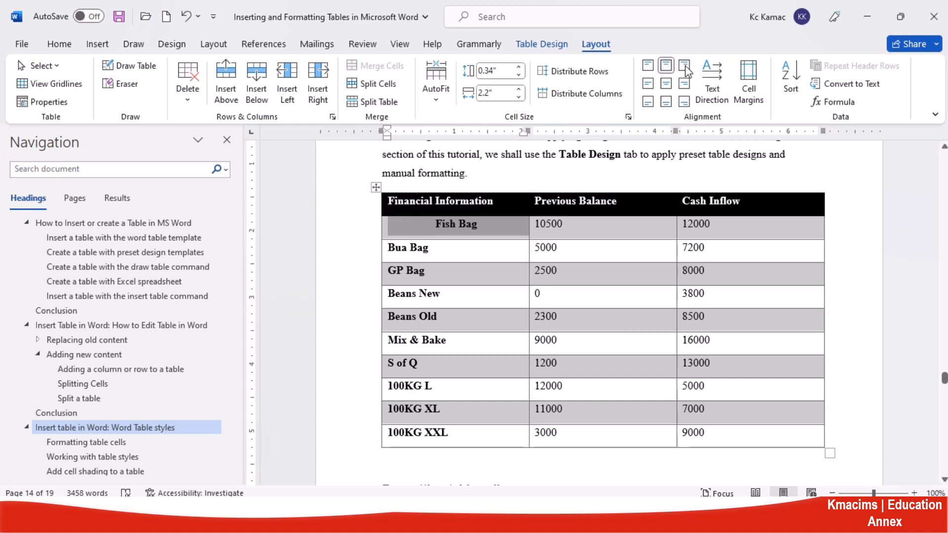
pyautogui.click(684, 66)
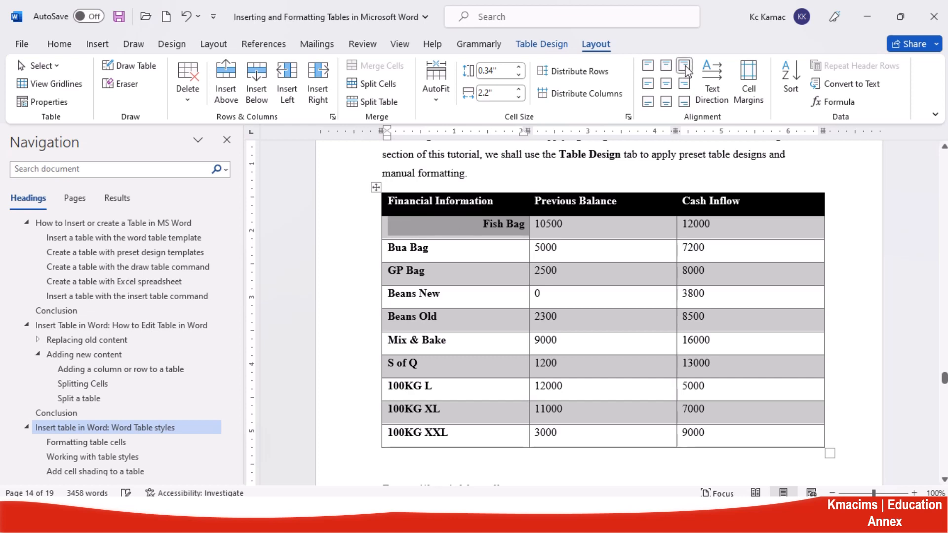
pyautogui.click(651, 87)
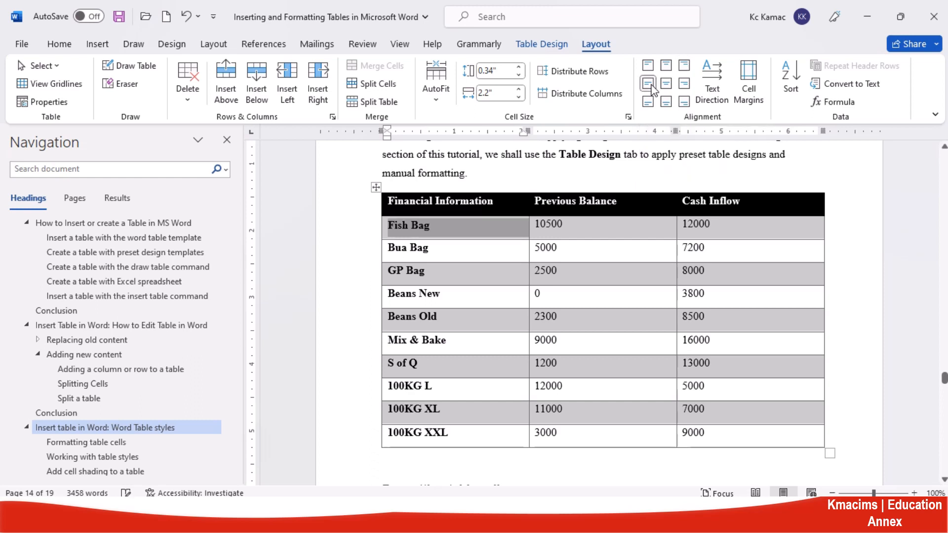
pyautogui.click(668, 88)
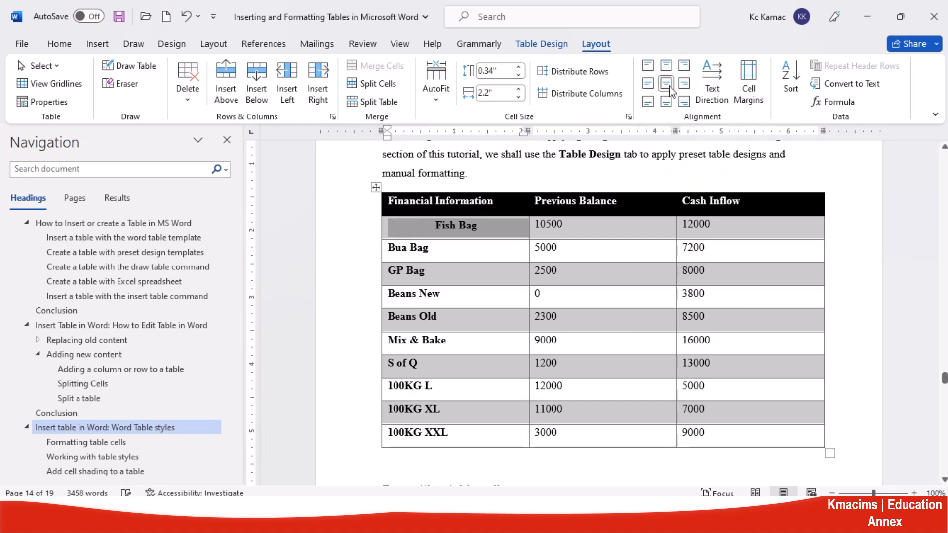
pyautogui.click(685, 86)
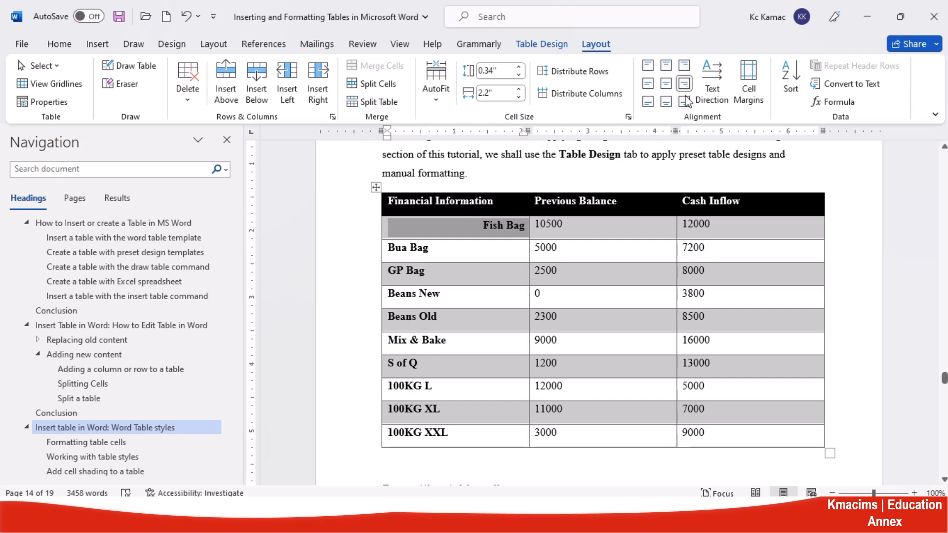
pyautogui.click(685, 102)
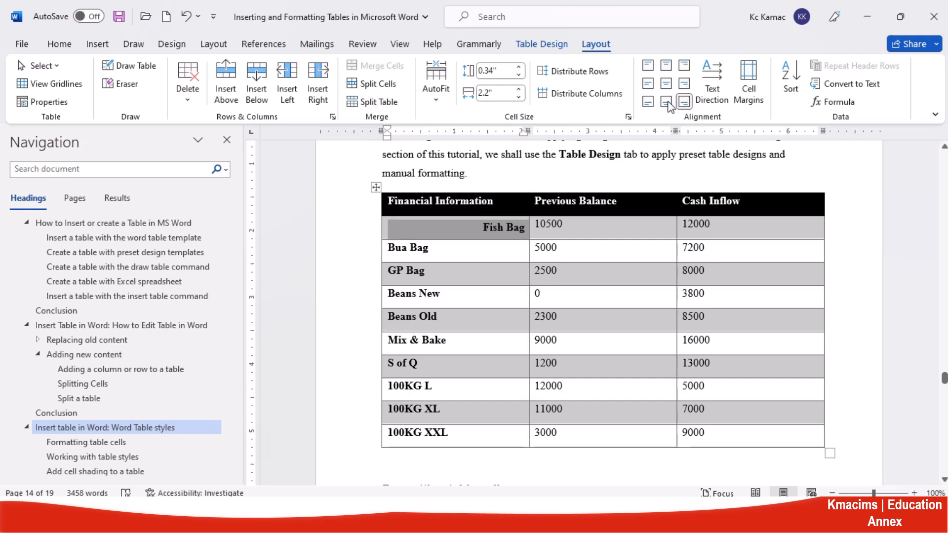
pyautogui.click(667, 104)
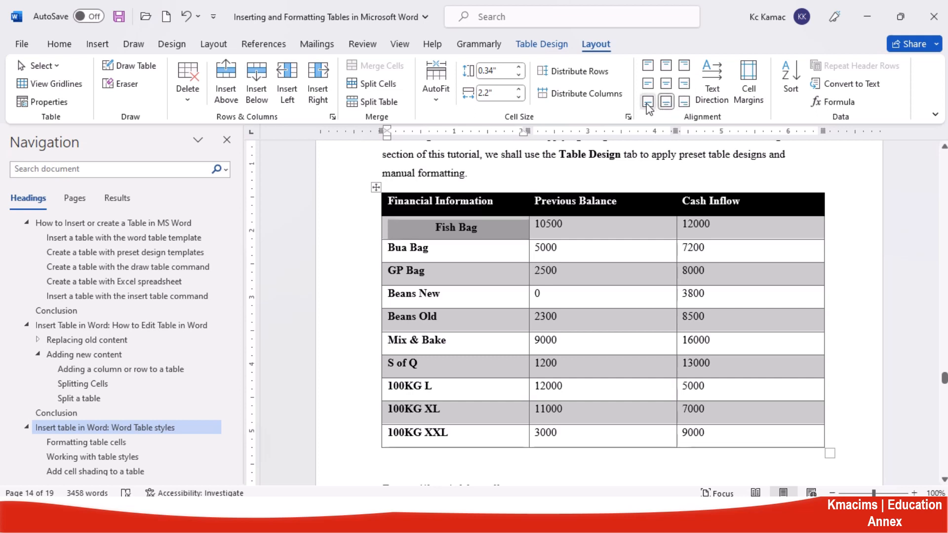
pyautogui.click(646, 102)
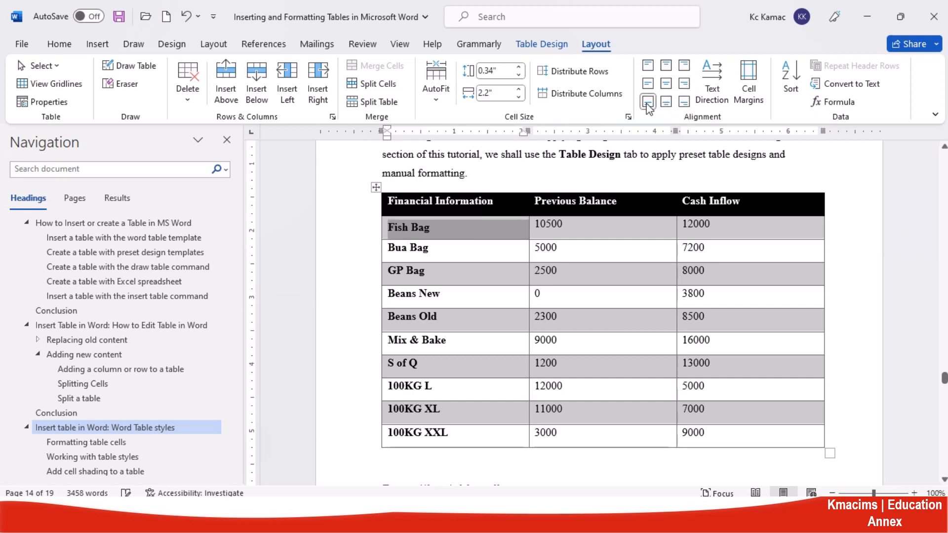
# - Cycle the Fish Bag cell's text direction through both vertical rotations and back to horizontal
pyautogui.click(717, 97)
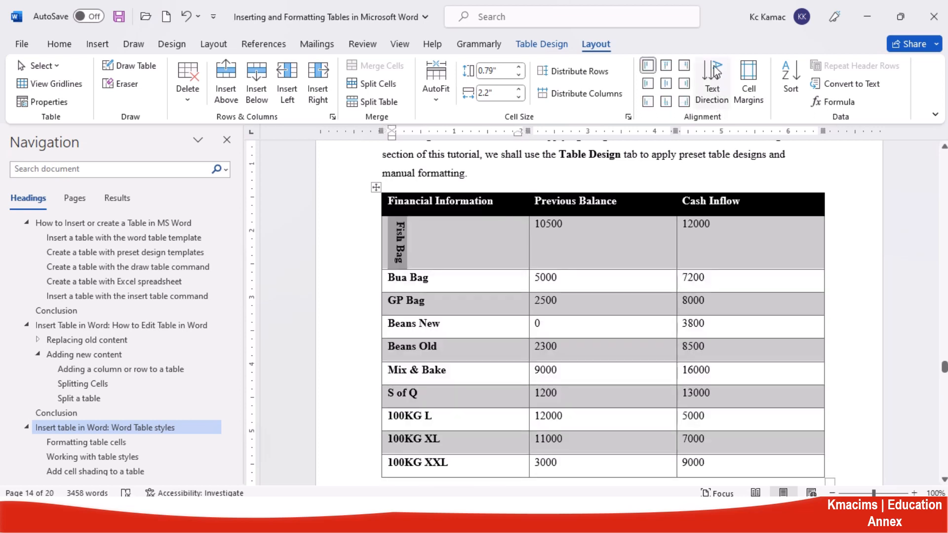
pyautogui.click(714, 87)
pyautogui.click(714, 86)
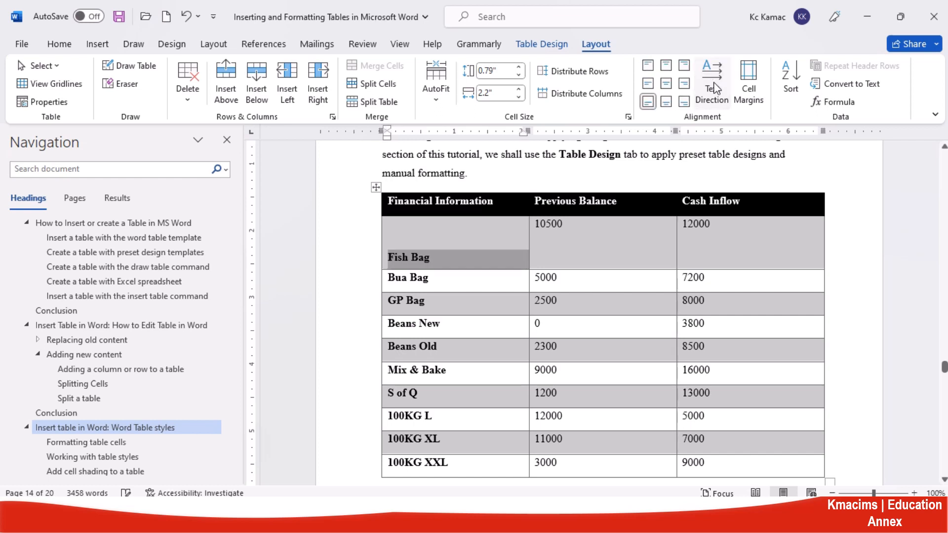
# - Increase the table's default top and bottom cell margins by one increment each and apply them
pyautogui.click(749, 95)
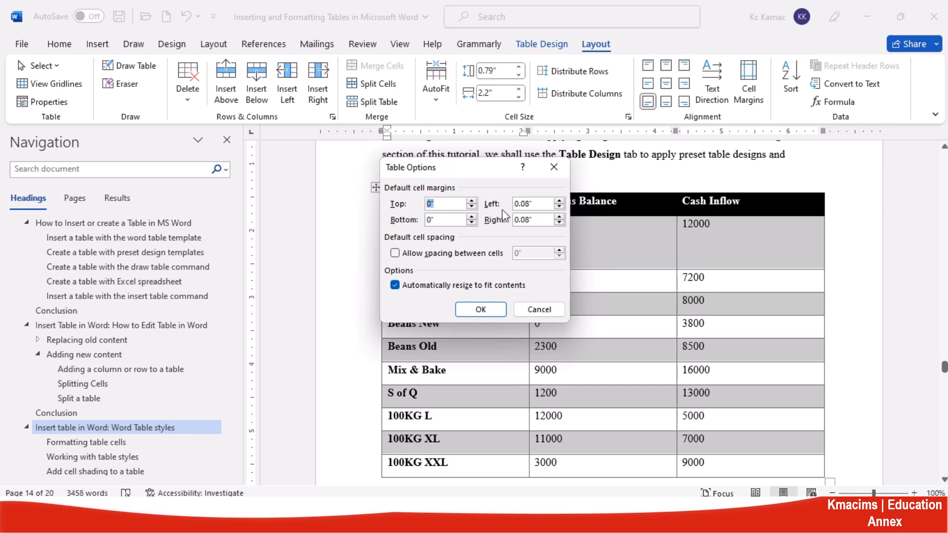
pyautogui.click(471, 203)
pyautogui.click(471, 219)
pyautogui.click(480, 310)
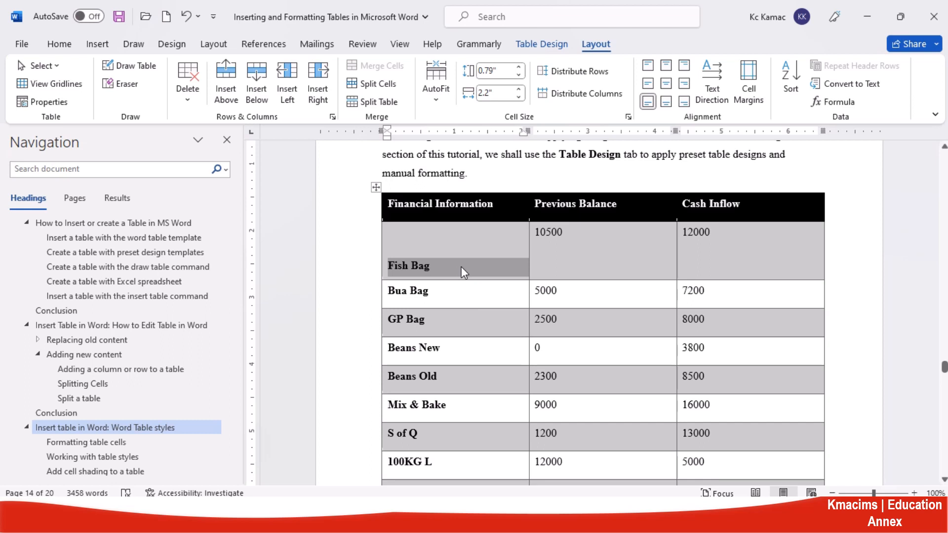
# - Undo the cell margin and text direction changes, keeping the Fish Bag cell aligned bottom left
pyautogui.hotkey('ctrl', 'z')
pyautogui.hotkey('ctrl', 'z')
pyautogui.hotkey('ctrl', 'z')
pyautogui.hotkey('ctrl', 'z')
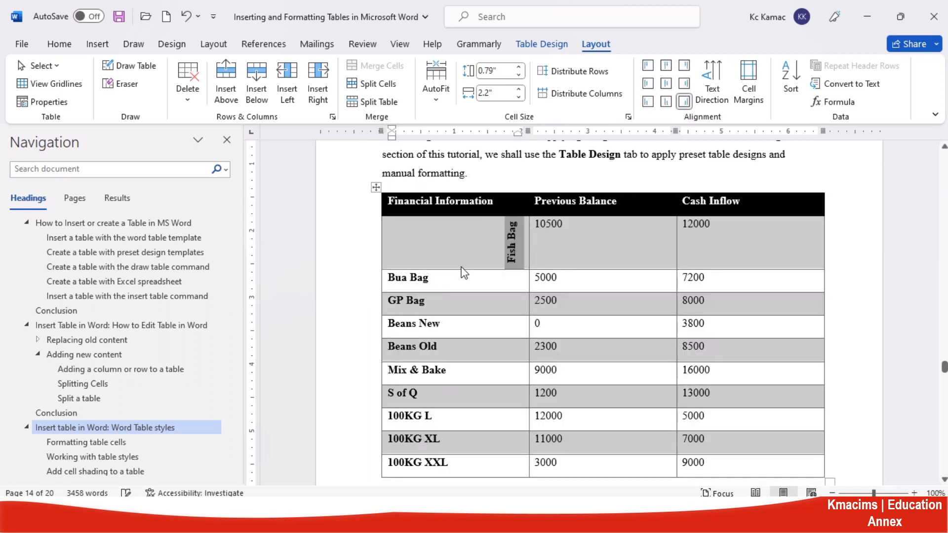
pyautogui.hotkey('ctrl', 'z')
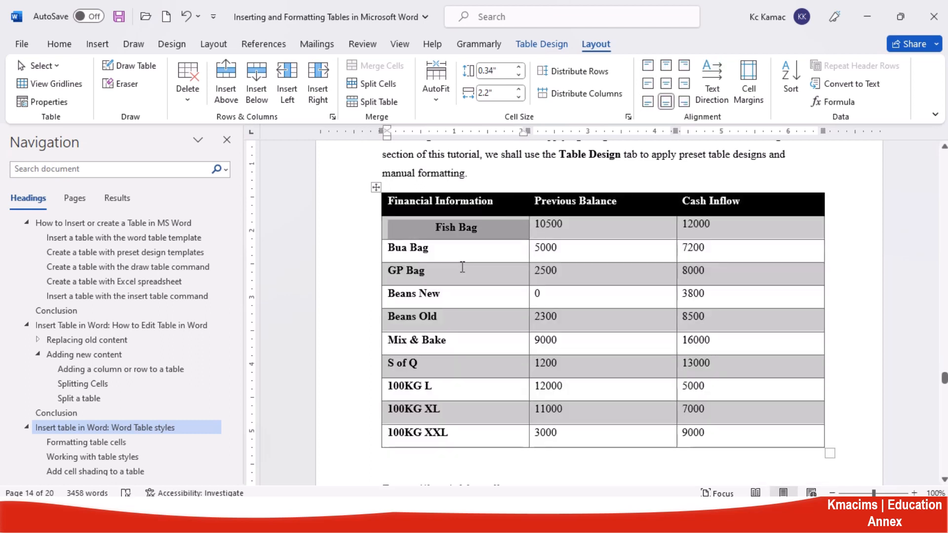
pyautogui.hotkey('ctrl', 'z')
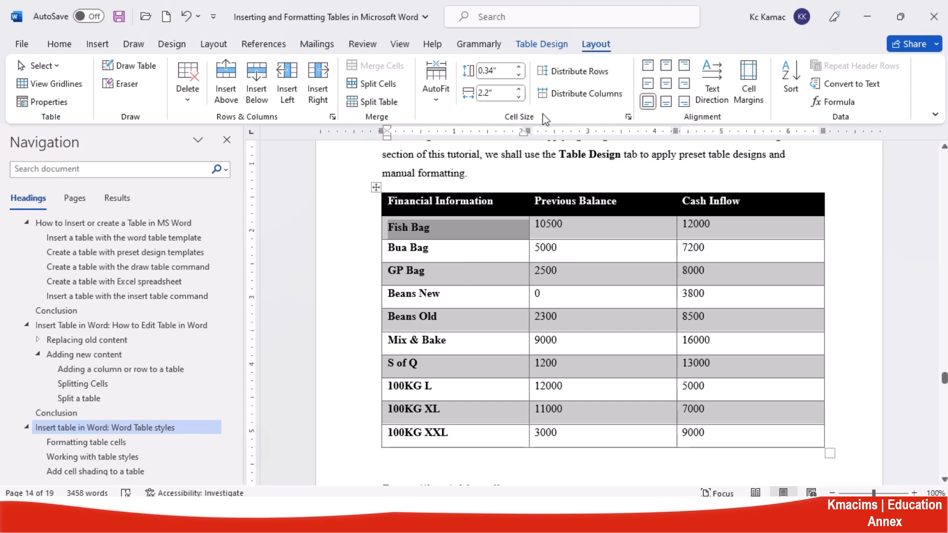
# - Set the height of the Fish Bag row to 0.7"
pyautogui.click(519, 67)
pyautogui.click(519, 68)
pyautogui.click(519, 67)
pyautogui.click(518, 67)
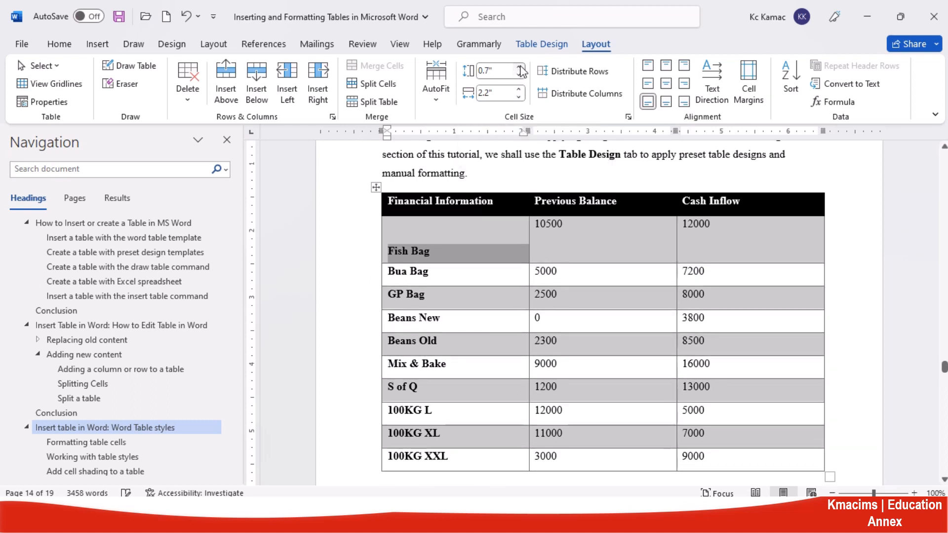
# - Try widening the Fish Bag cell to 2.5" and undo the width changes
pyautogui.click(519, 89)
pyautogui.click(519, 90)
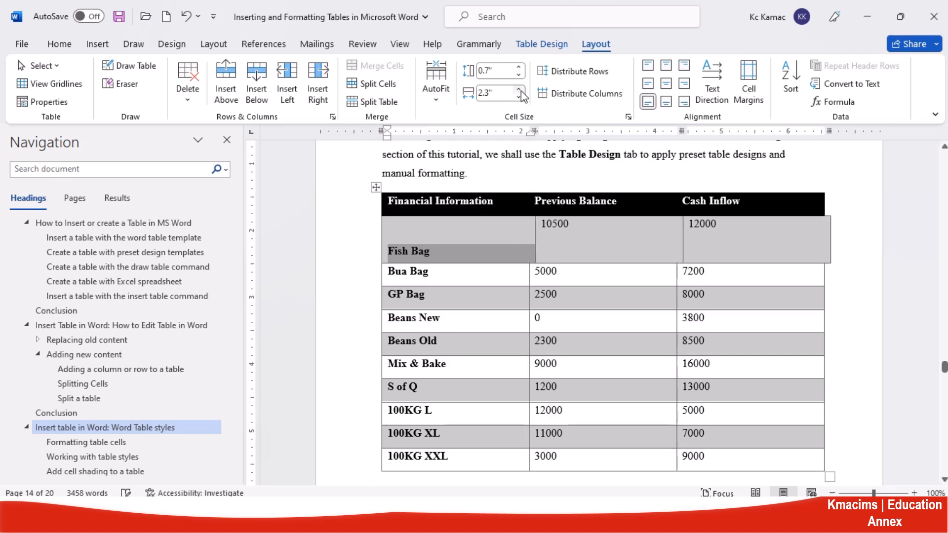
pyautogui.click(519, 90)
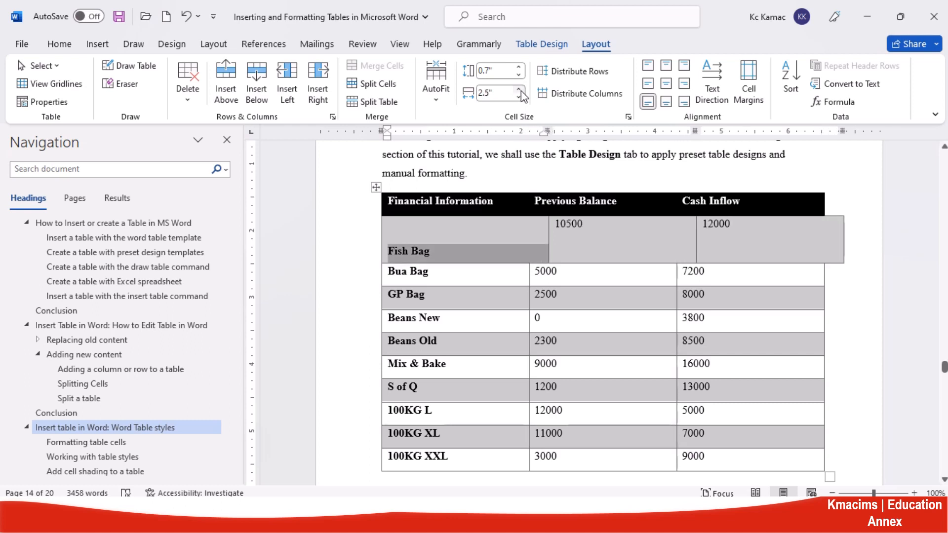
pyautogui.hotkey('ctrl', 'z')
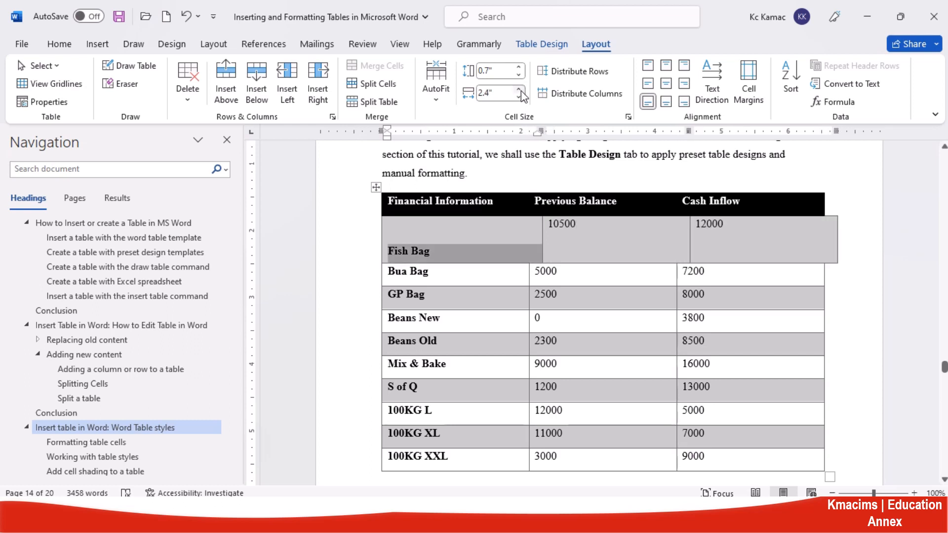
pyautogui.hotkey('ctrl', 'z')
pyautogui.hotkey('ctrl', 'z')
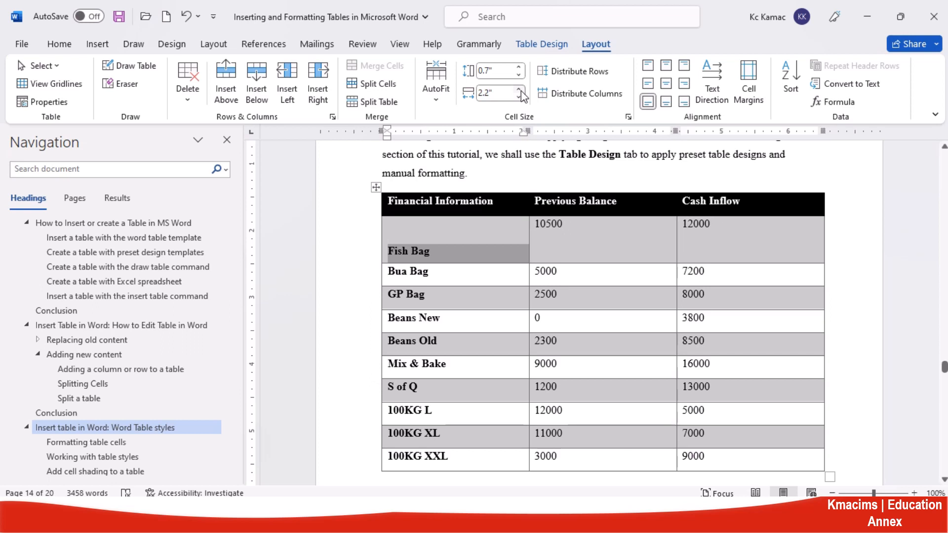
# - Distribute the rows and columns of the entire financial table evenly, and deselect the table
pyautogui.click(588, 75)
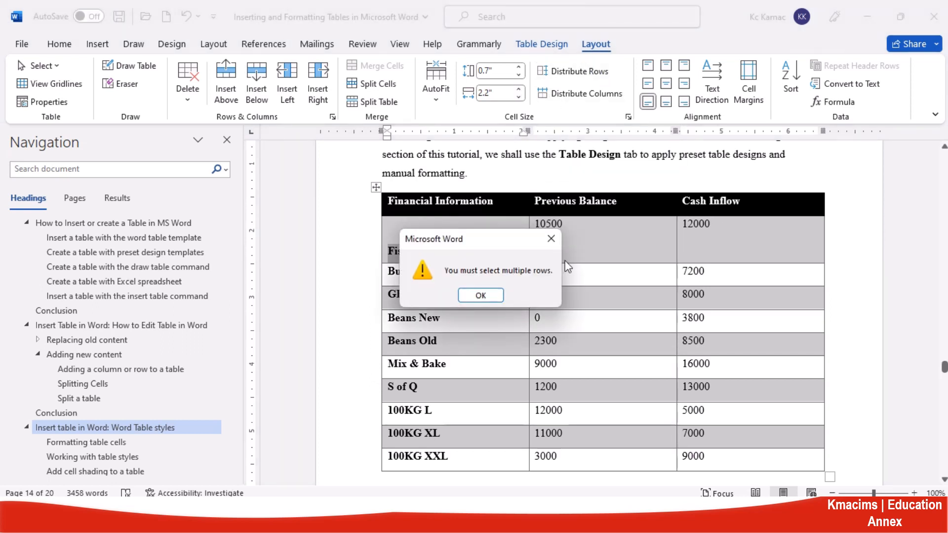
pyautogui.click(481, 296)
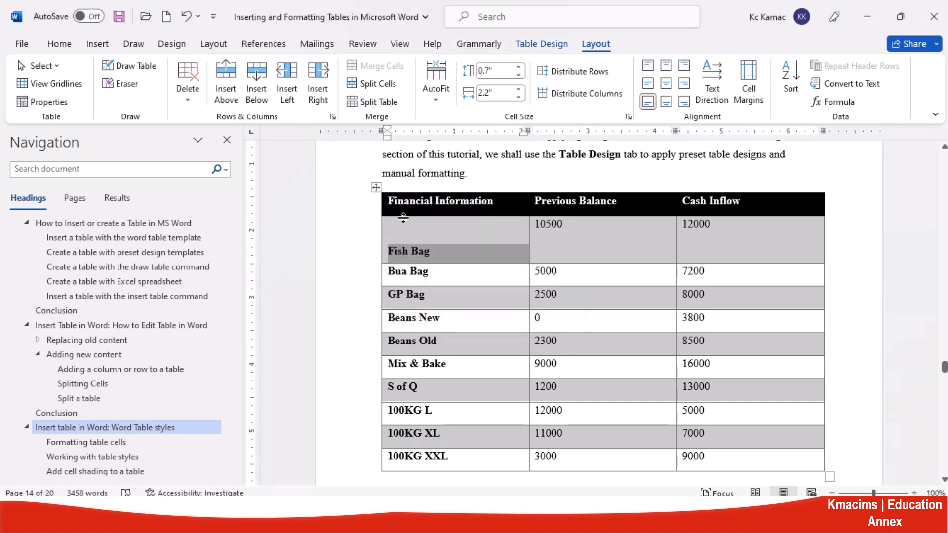
pyautogui.click(376, 189)
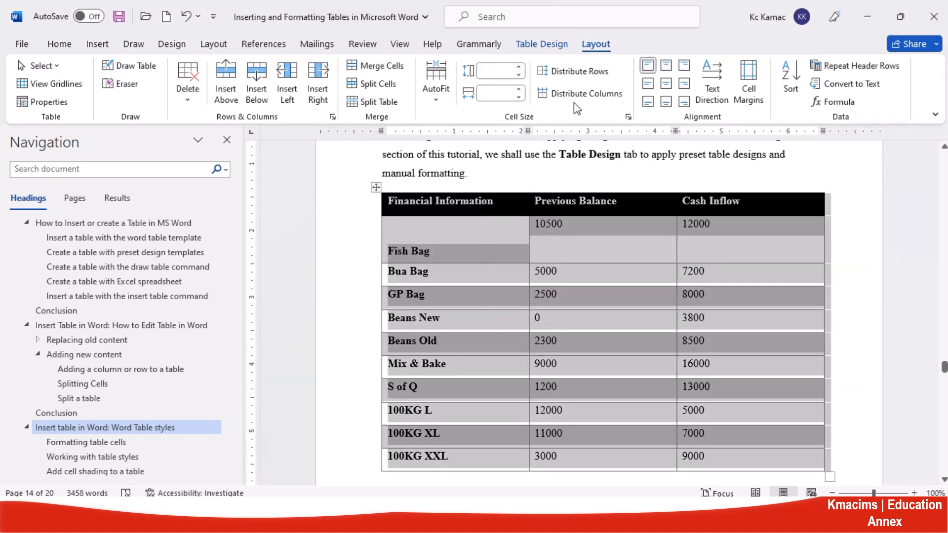
pyautogui.click(576, 74)
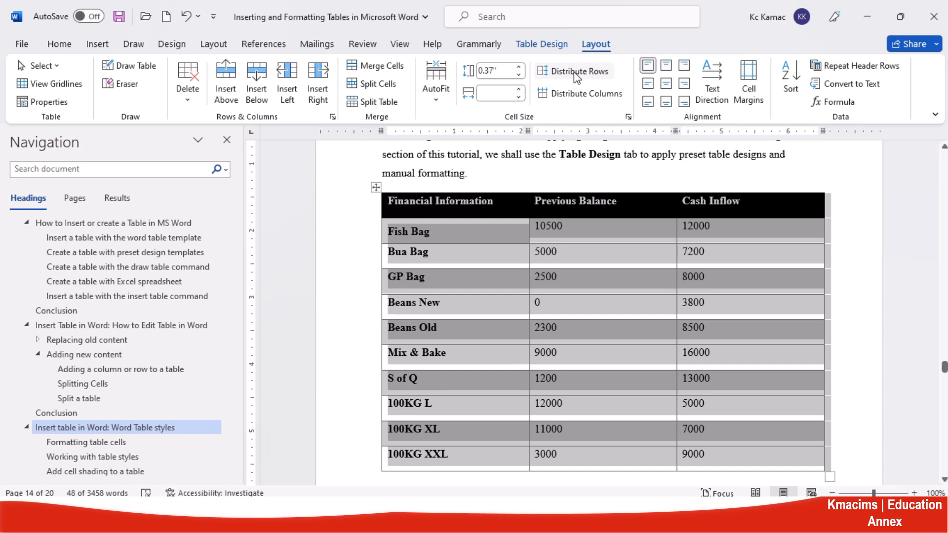
pyautogui.click(571, 95)
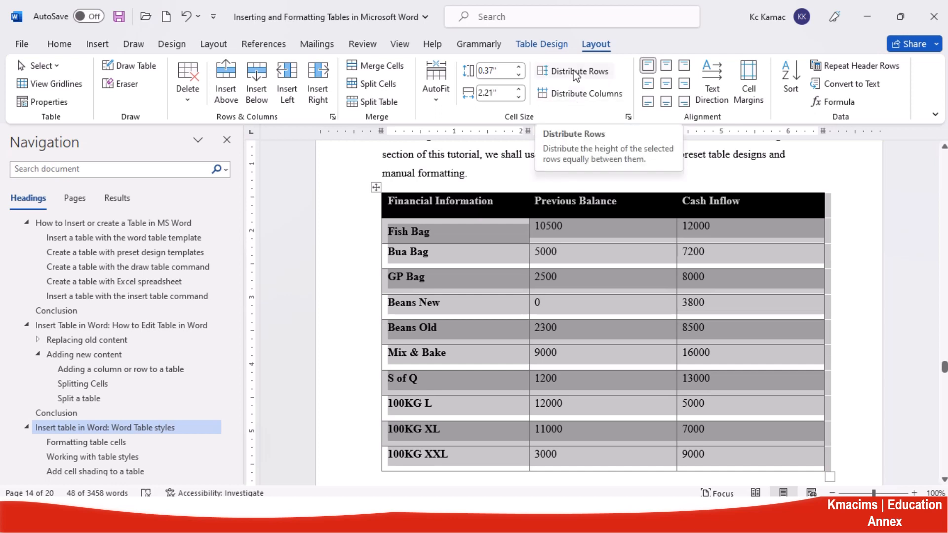
pyautogui.click(435, 218)
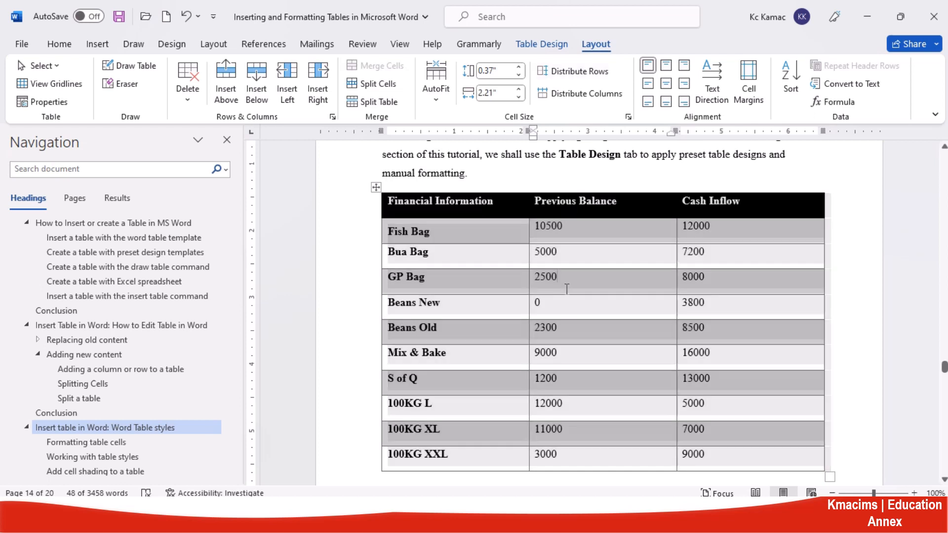
# - AutoFit the financial table to its contents and apply Fixed Column Width
pyautogui.click(436, 102)
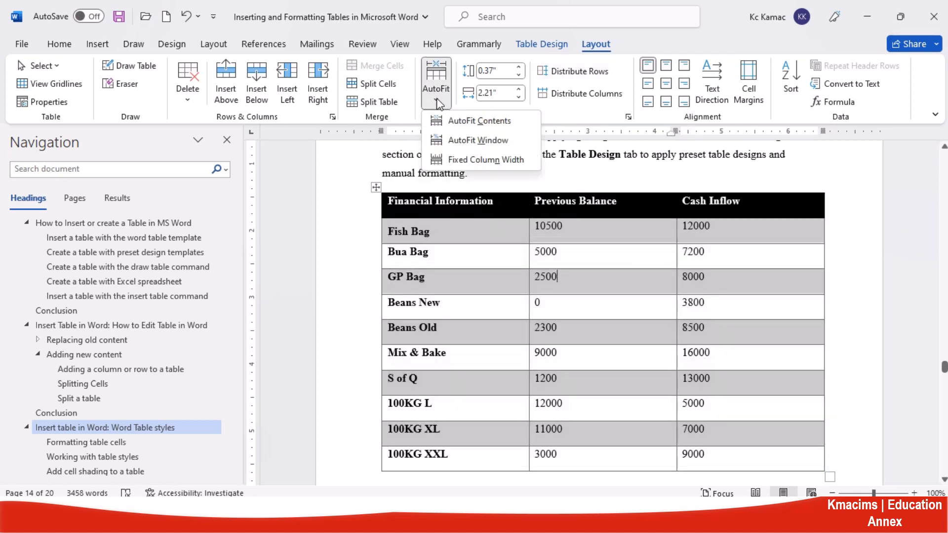
pyautogui.click(473, 121)
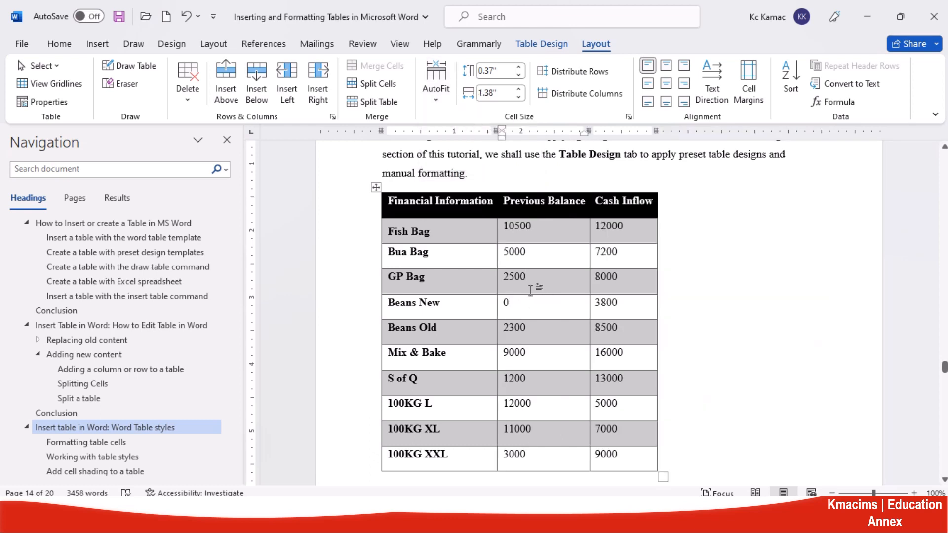
pyautogui.click(436, 102)
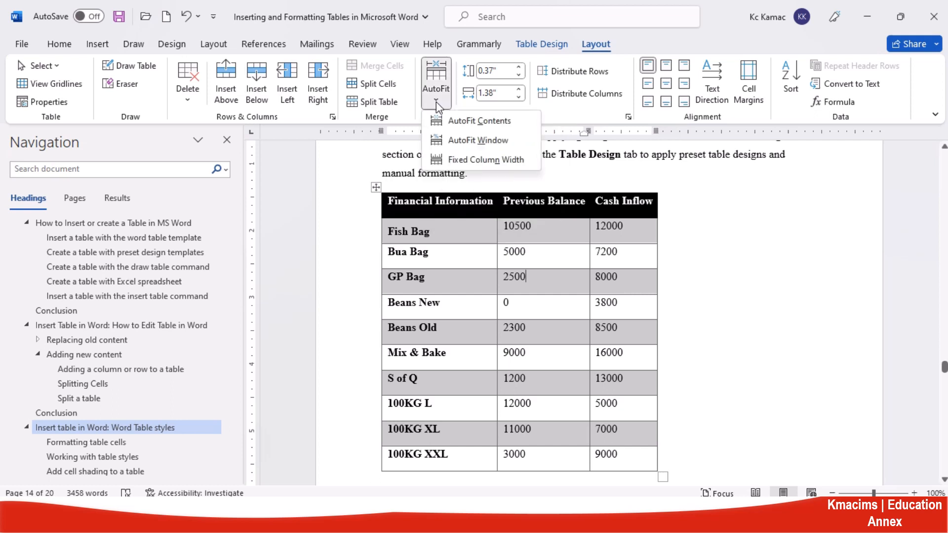
pyautogui.click(482, 162)
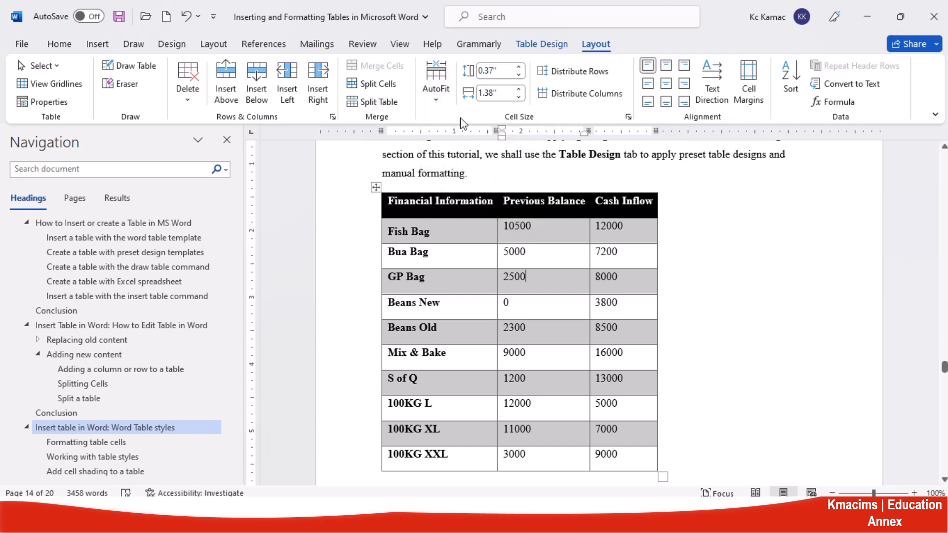
# - AutoFit the financial table to the window width
pyautogui.click(437, 98)
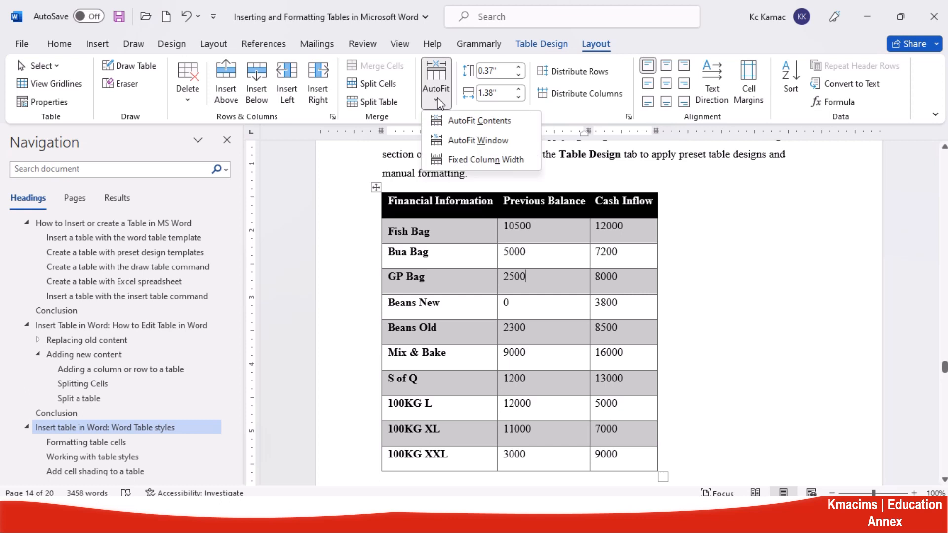
pyautogui.click(459, 142)
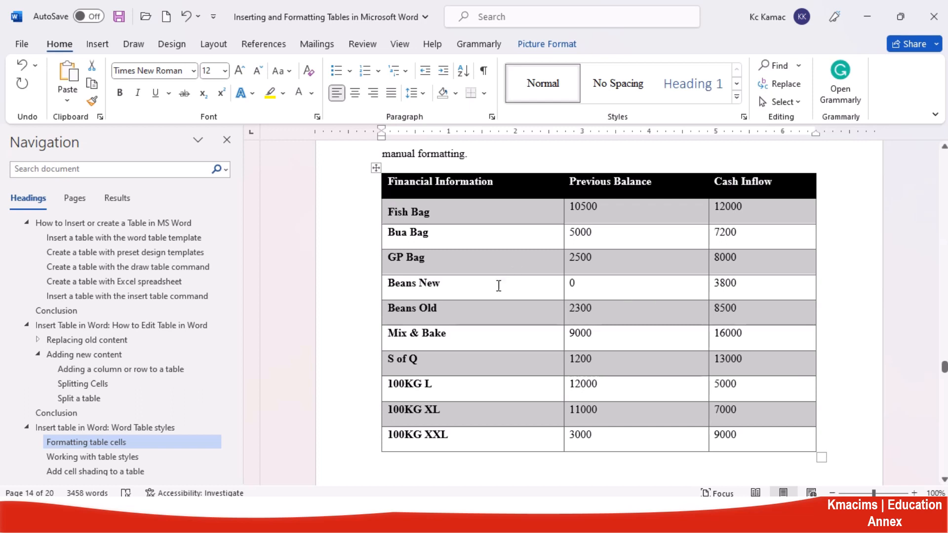
# - Apply the blue Grid Table 4 style to the financial table after browsing the preset table styles
pyautogui.click(451, 218)
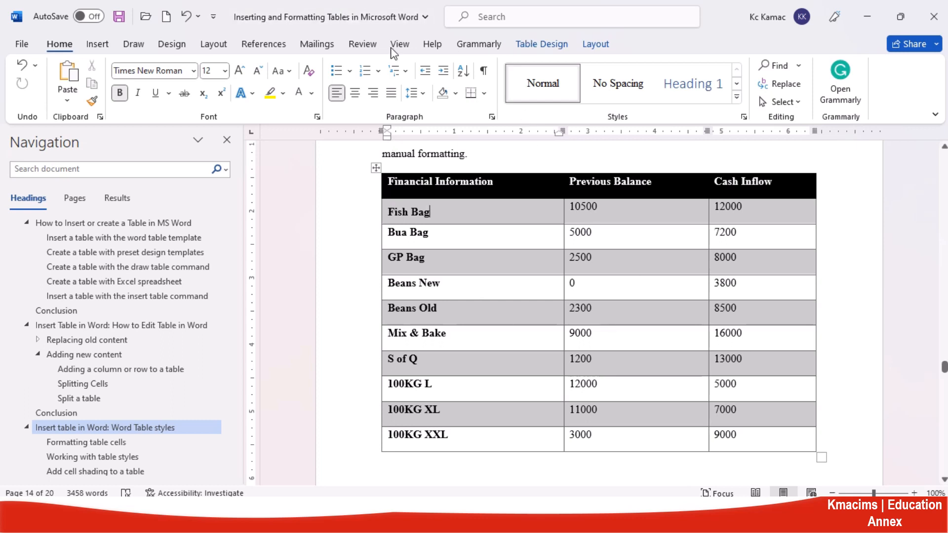
pyautogui.click(542, 45)
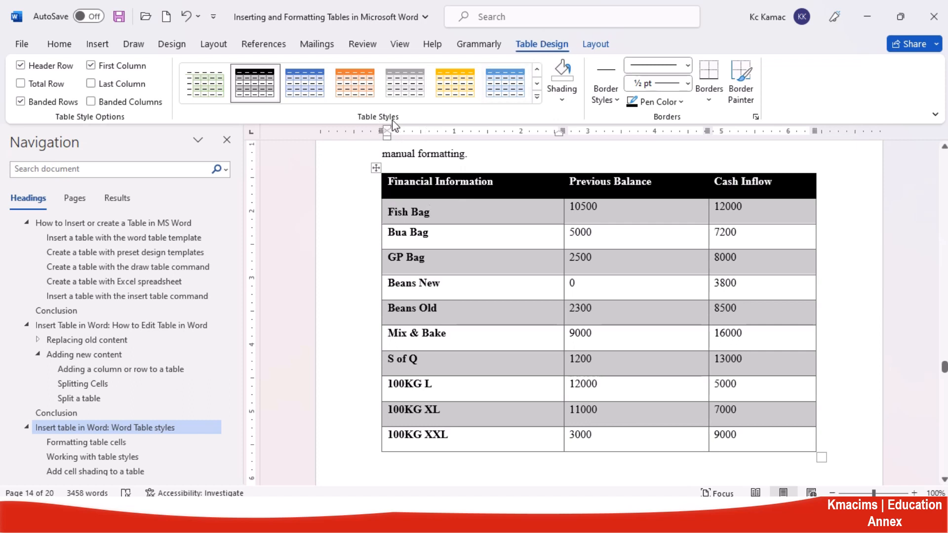
pyautogui.click(537, 98)
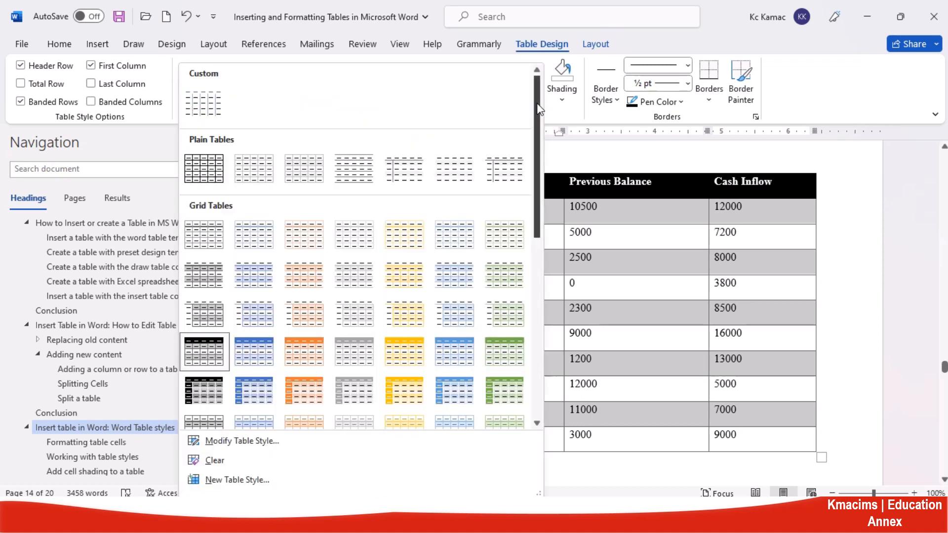
pyautogui.moveTo(538, 109); pyautogui.dragTo(537, 296)
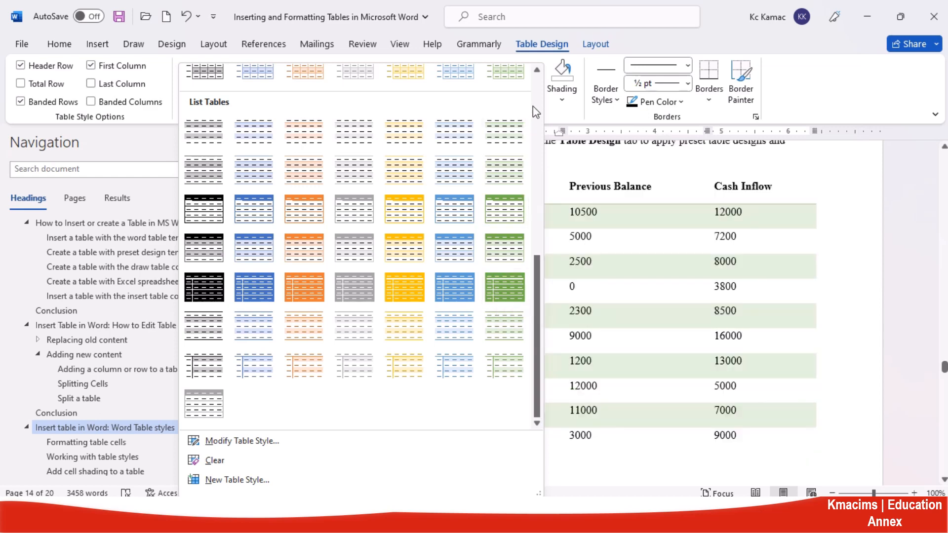
pyautogui.click(533, 106)
pyautogui.click(533, 106)
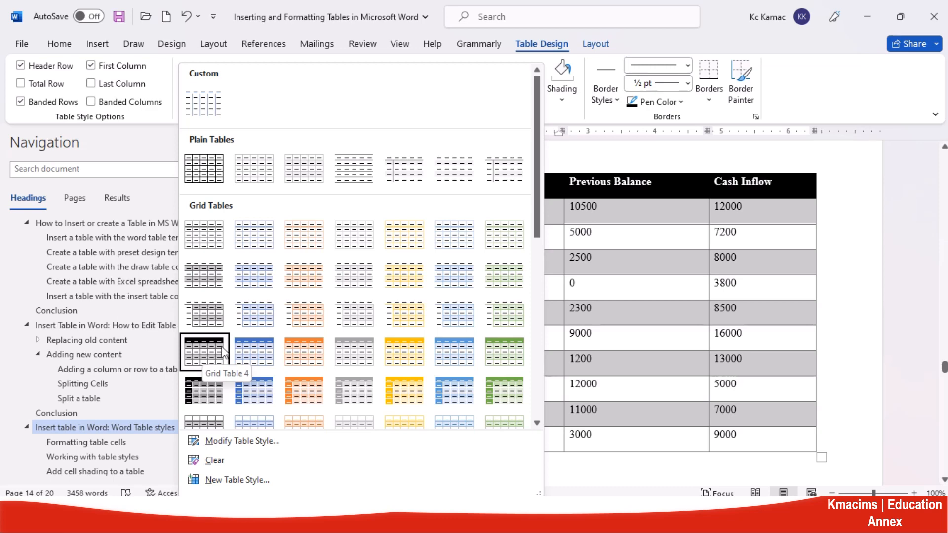
pyautogui.click(254, 353)
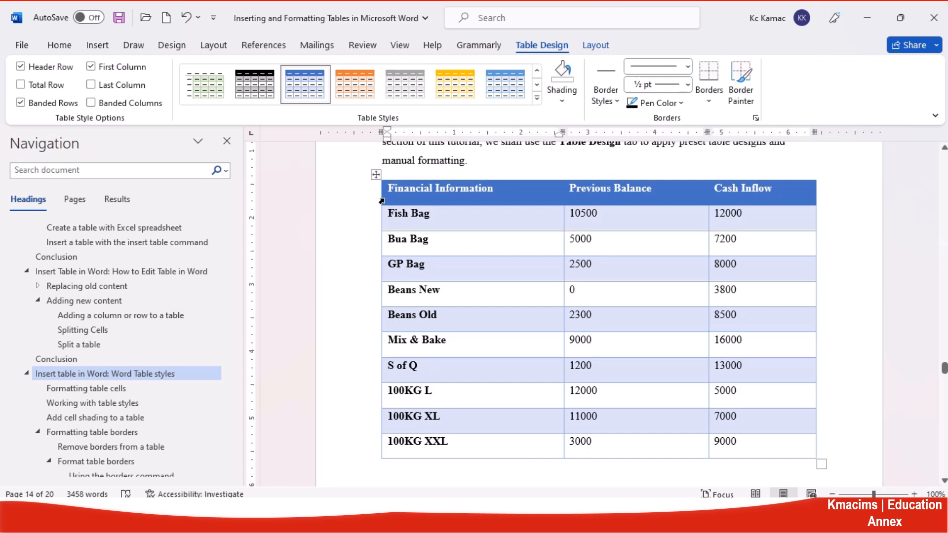
# - Try the custom table style on the entire financial table, undo it and deselect the table
pyautogui.click(376, 175)
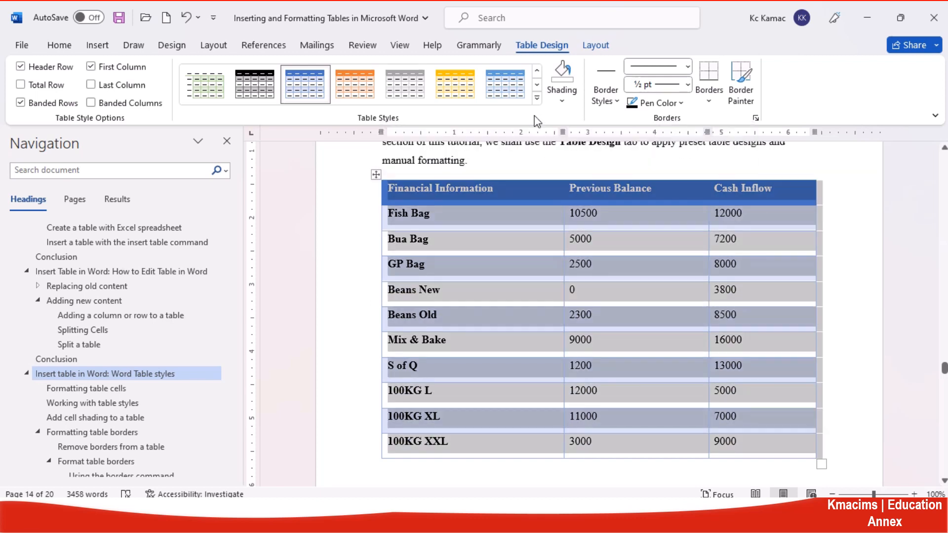
pyautogui.click(537, 83)
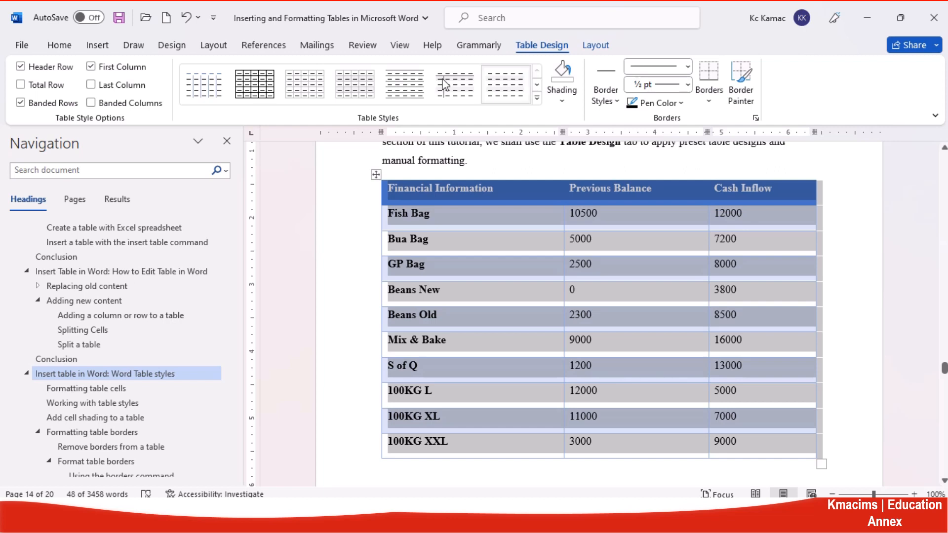
pyautogui.click(206, 86)
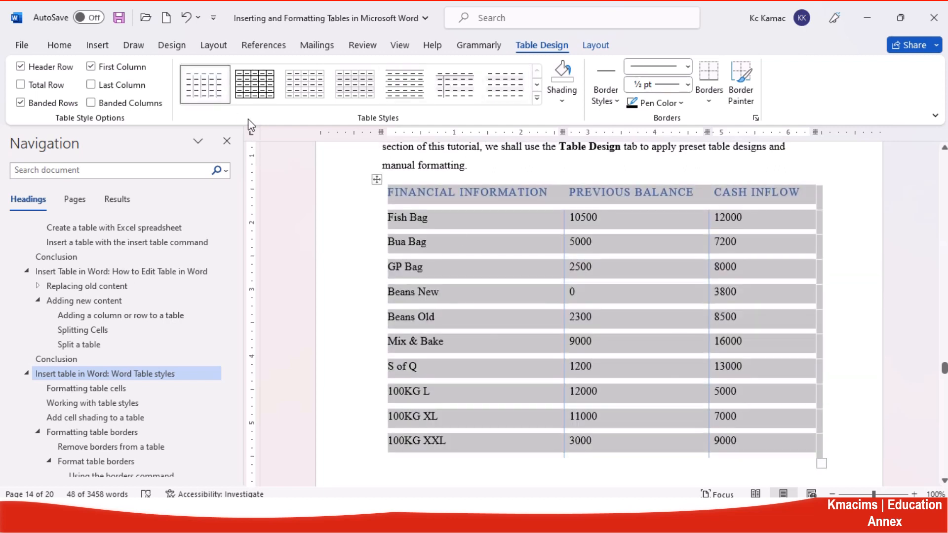
pyautogui.hotkey('ctrl', 'z')
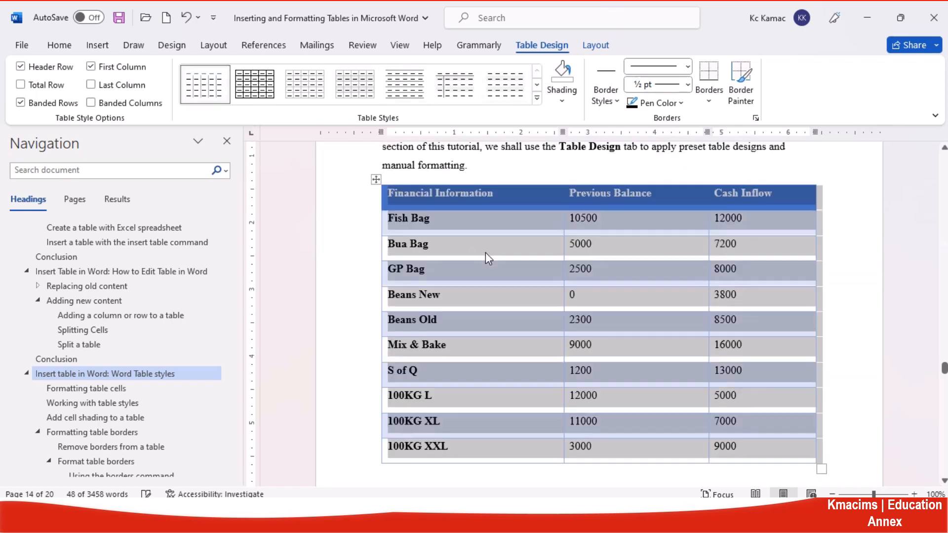
pyautogui.click(486, 254)
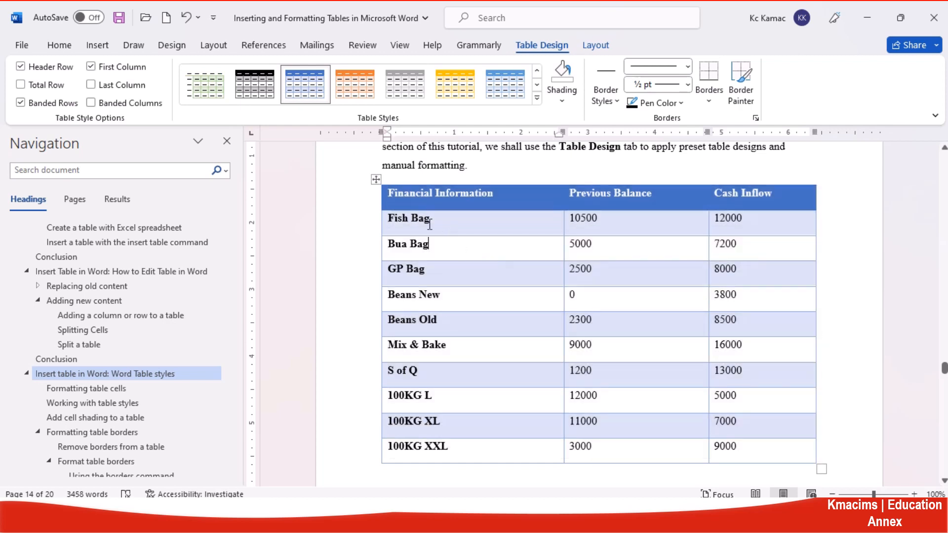
# - Shade the Fish Bag cell with a medium blue-gray theme color and deselect it
pyautogui.click(381, 230)
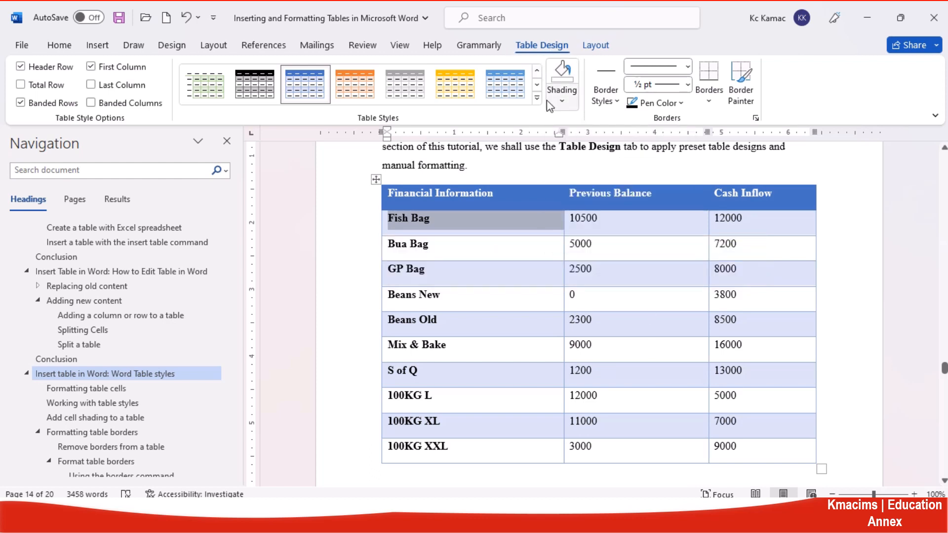
pyautogui.click(562, 105)
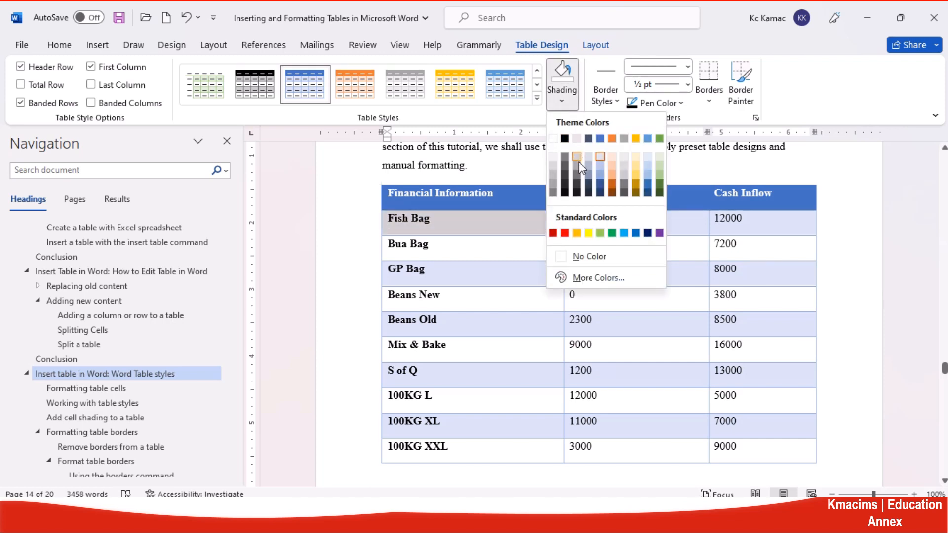
pyautogui.click(589, 175)
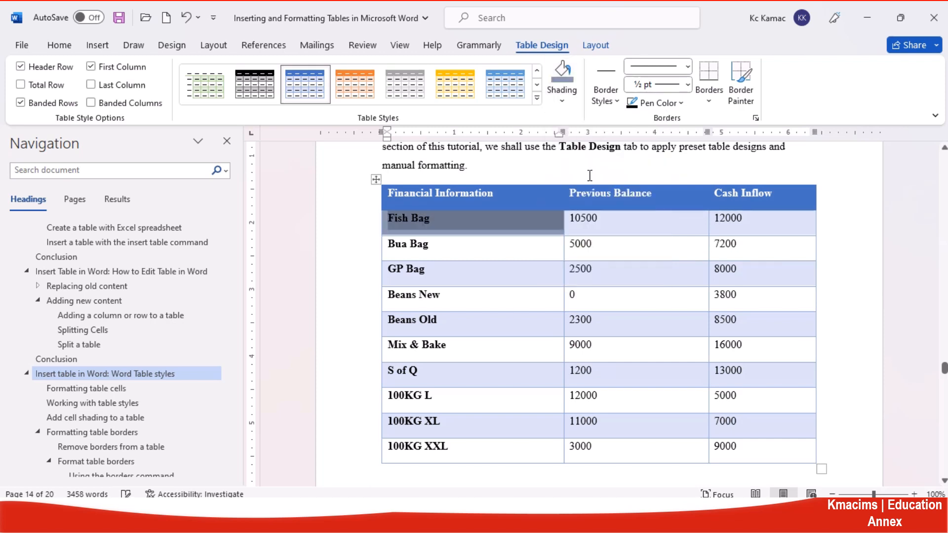
pyautogui.click(520, 242)
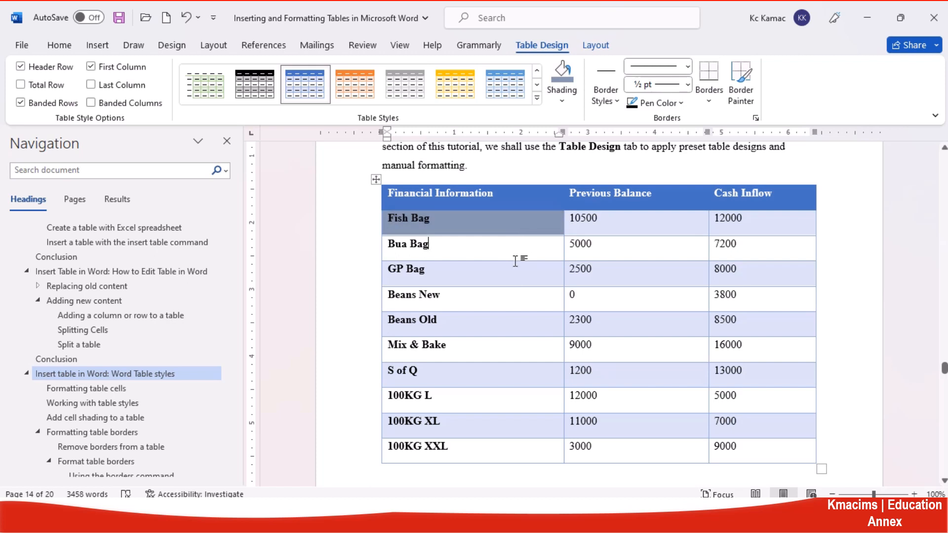
# - Shade the Beans New cell dark orange and the Mix & Bake cell standard green
pyautogui.click(566, 105)
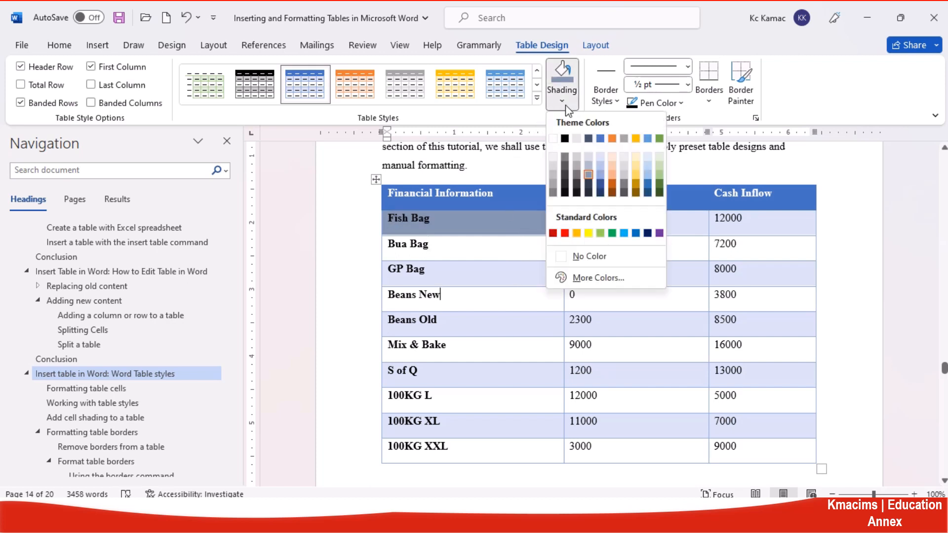
pyautogui.click(611, 181)
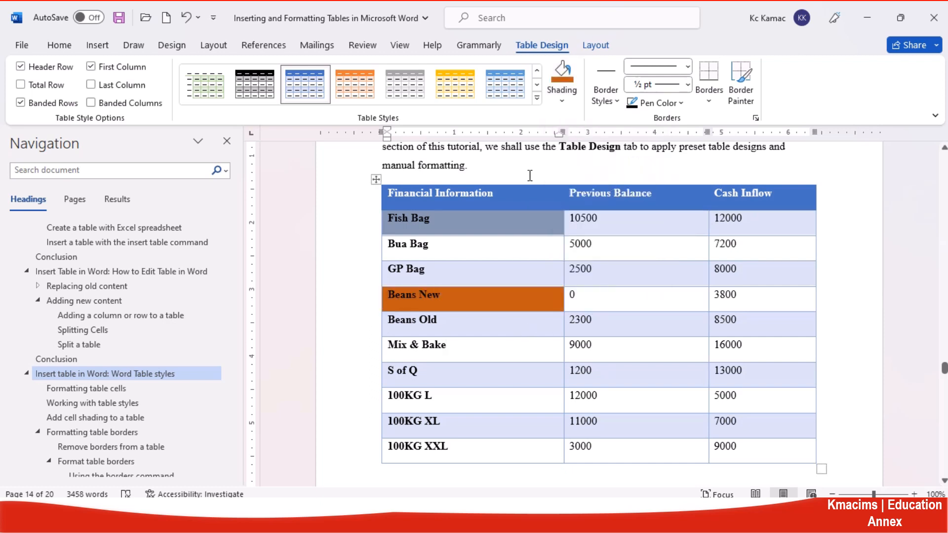
pyautogui.click(560, 98)
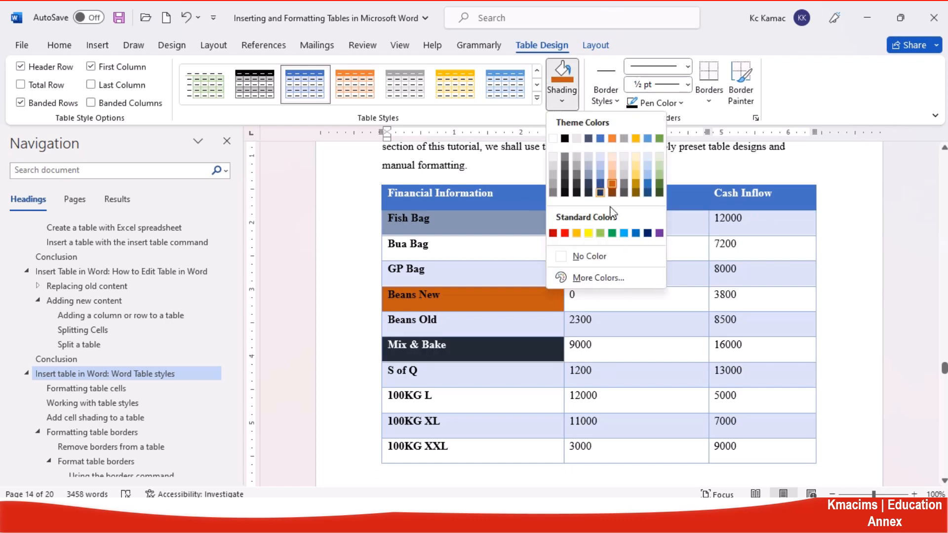
pyautogui.click(612, 233)
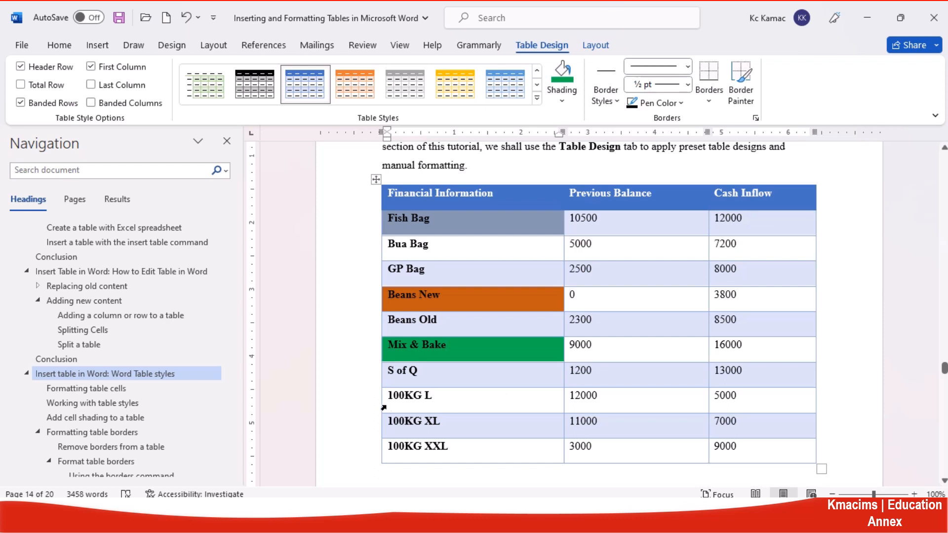
# - Shade the entire 100KG L row with a bright green picked from the additional standard colors
pyautogui.moveTo(384, 408); pyautogui.dragTo(637, 413)
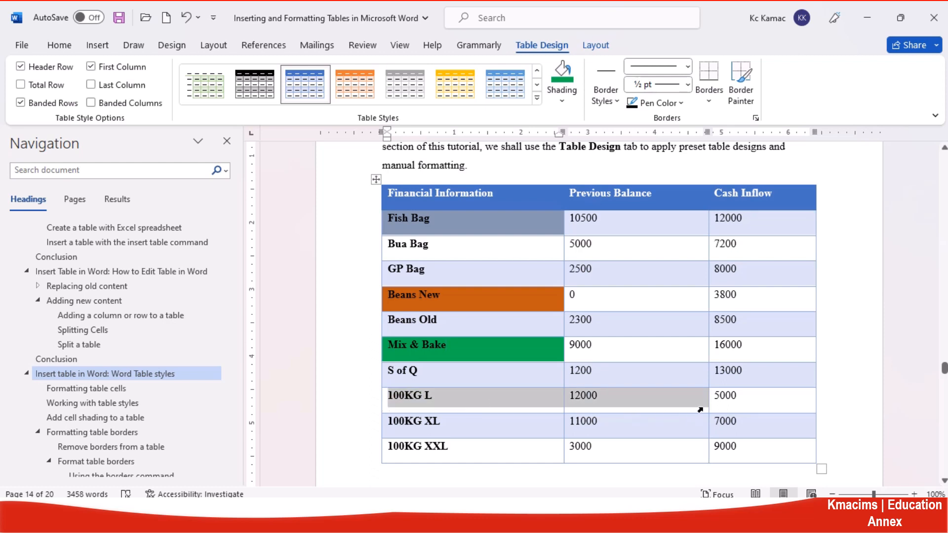
pyautogui.moveTo(699, 410); pyautogui.dragTo(725, 405)
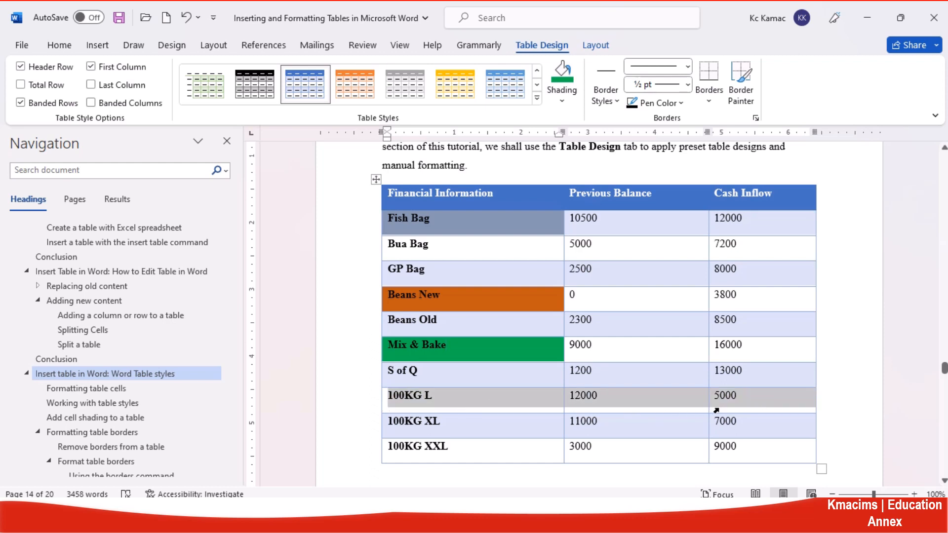
pyautogui.click(563, 102)
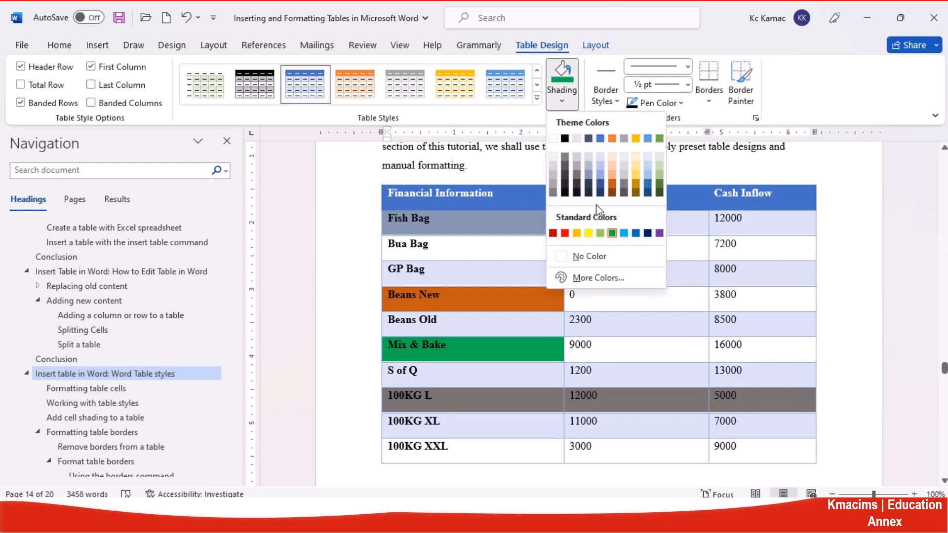
pyautogui.click(595, 280)
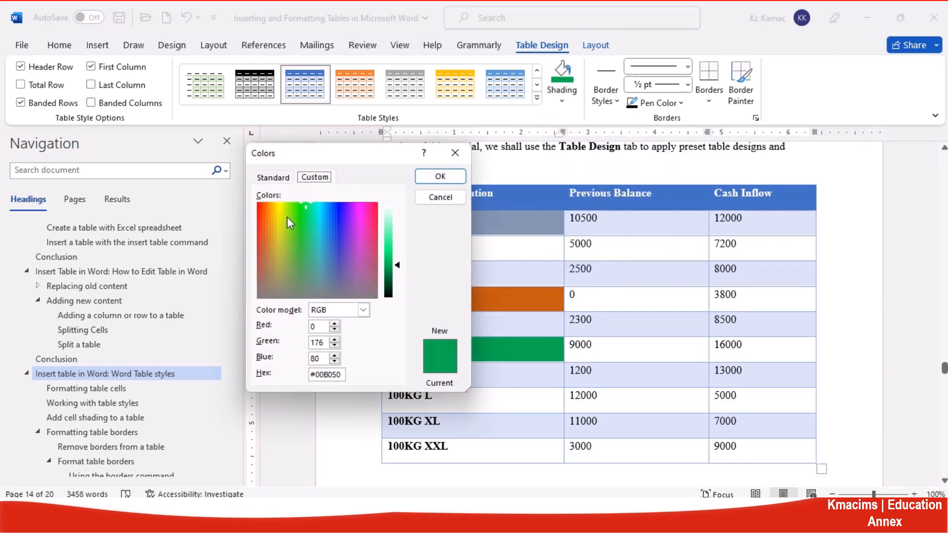
pyautogui.click(277, 179)
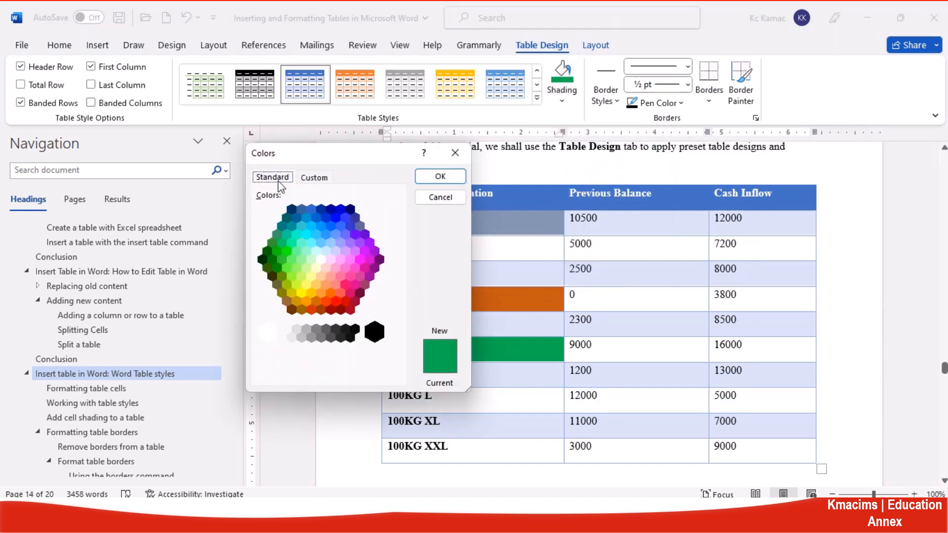
pyautogui.click(282, 259)
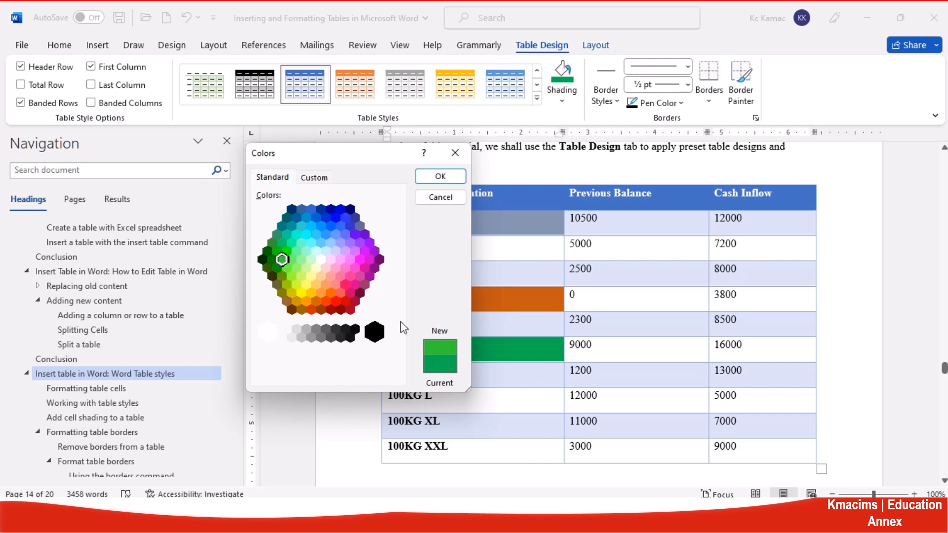
pyautogui.click(440, 176)
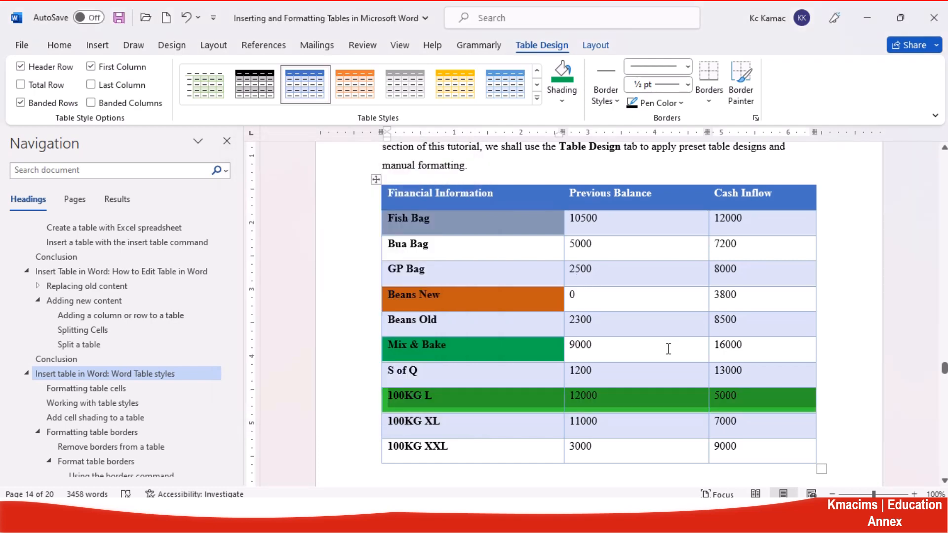
# - Remove the shading from the 100KG L row and from the entire financial table, and deselect the table
pyautogui.click(561, 100)
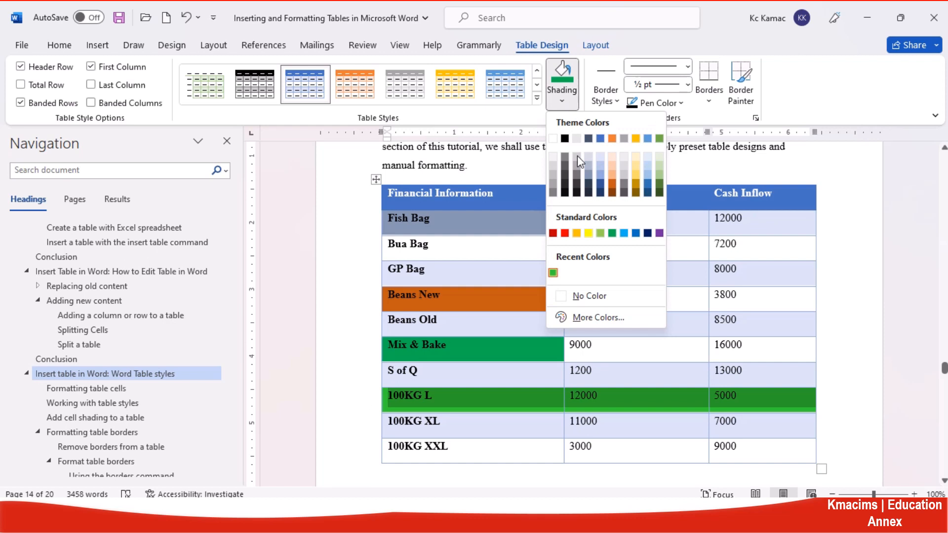
pyautogui.click(597, 298)
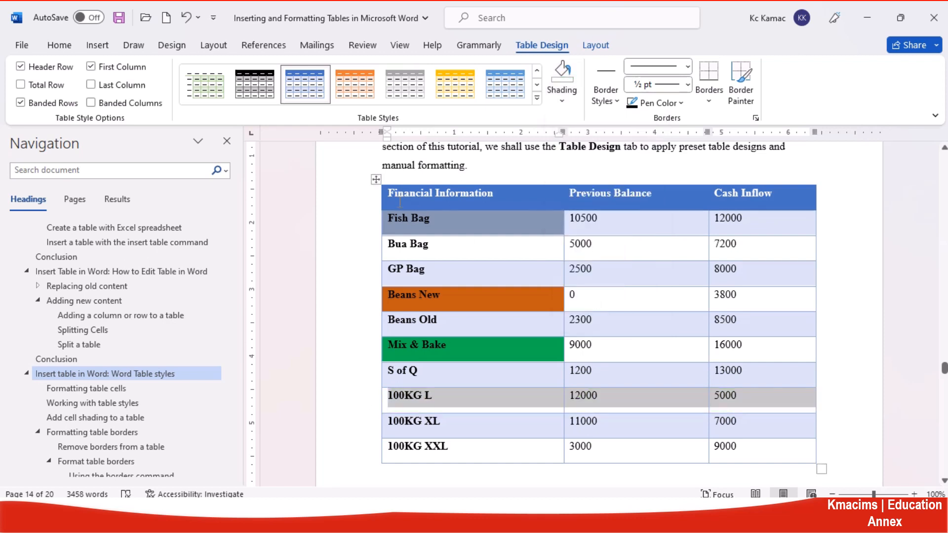
pyautogui.click(376, 179)
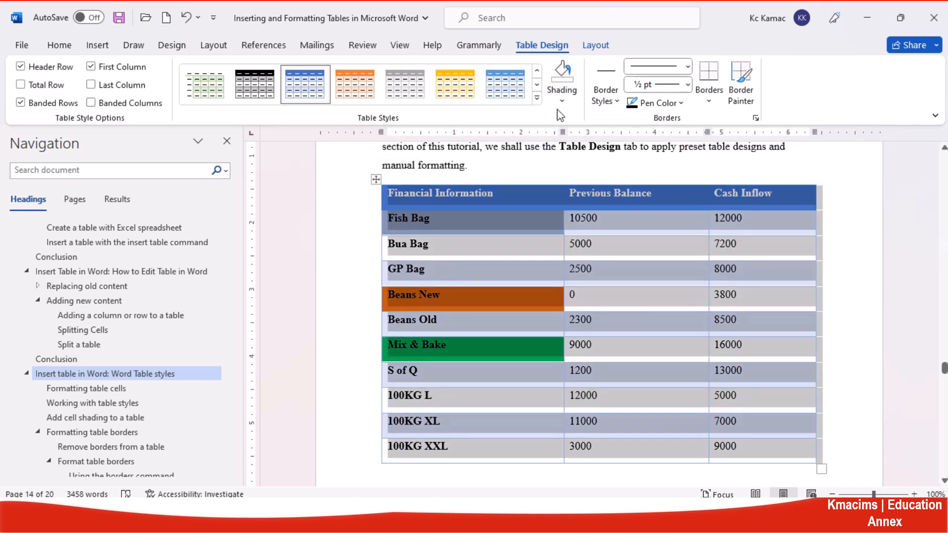
pyautogui.click(561, 100)
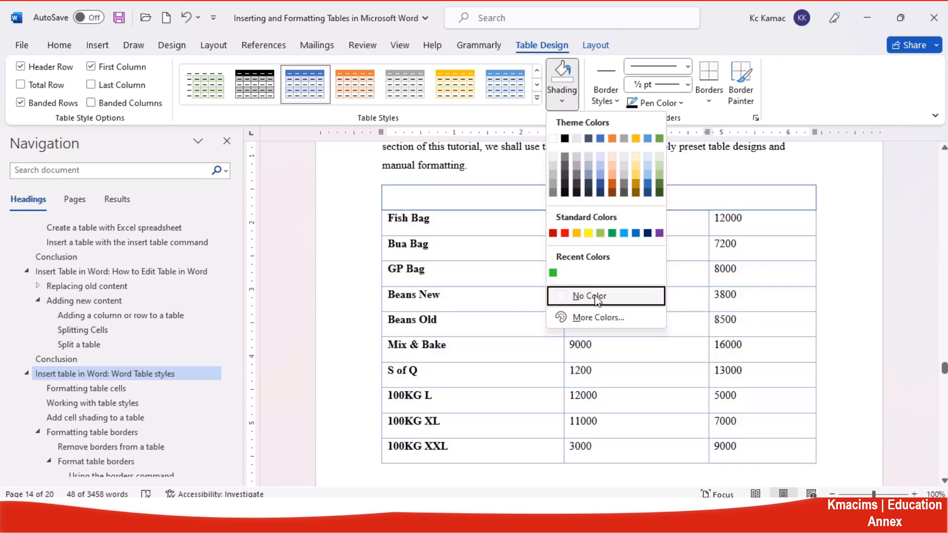
pyautogui.click(597, 297)
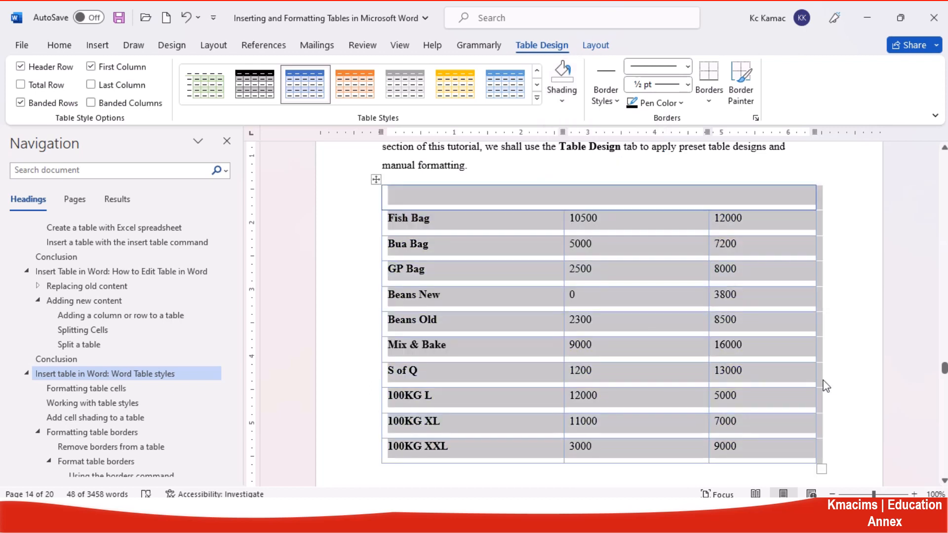
pyautogui.click(842, 391)
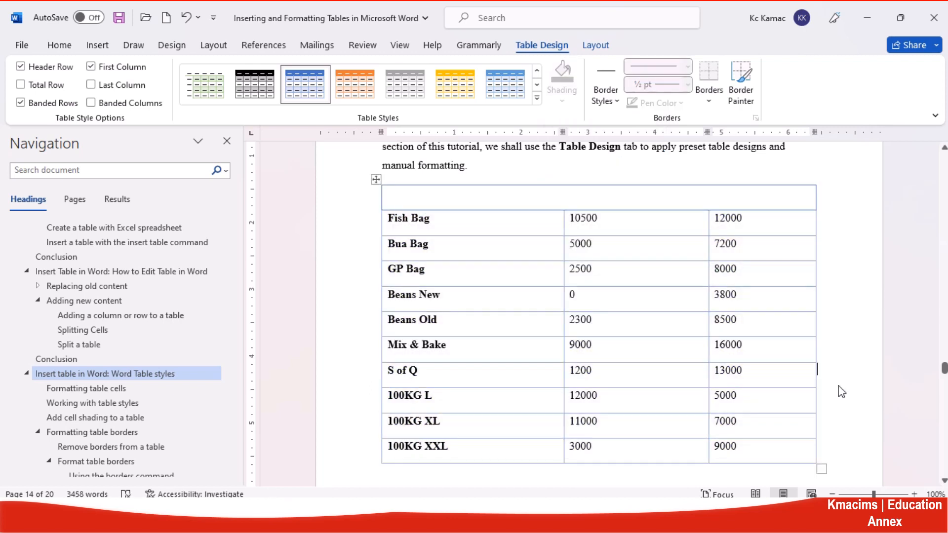
# - Undo all the shading changes made to the financial table, back to the plain blue table style
pyautogui.hotkey('ctrl', 'z')
pyautogui.hotkey('ctrl', 'z')
pyautogui.hotkey('ctrl', 'z')
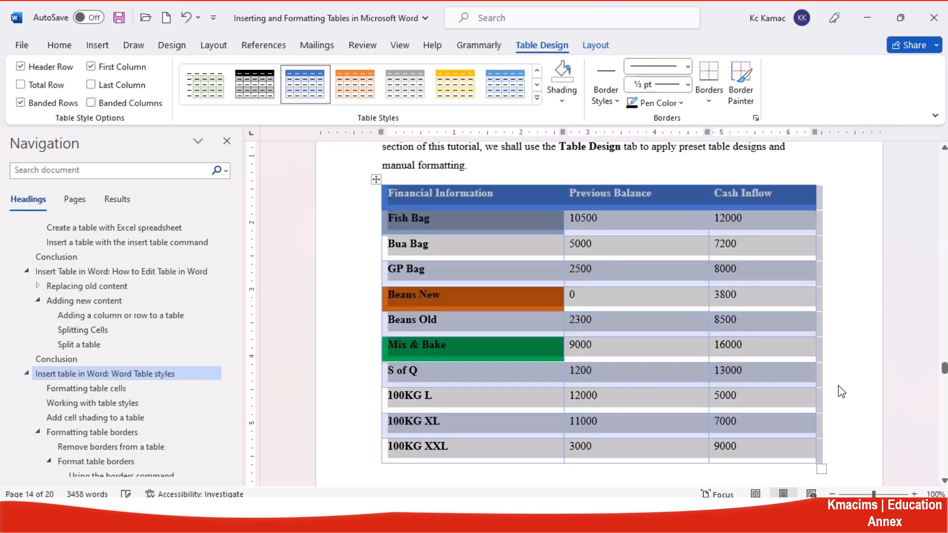
pyautogui.hotkey('ctrl', 'z')
pyautogui.hotkey('ctrl', 'z')
pyautogui.hotkey('ctrl', 'z')
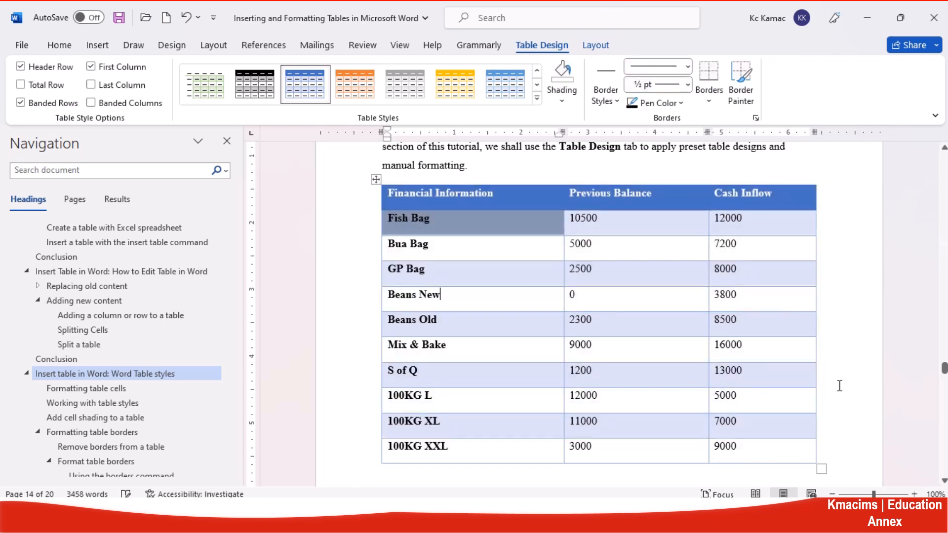
pyautogui.hotkey('ctrl', 'z')
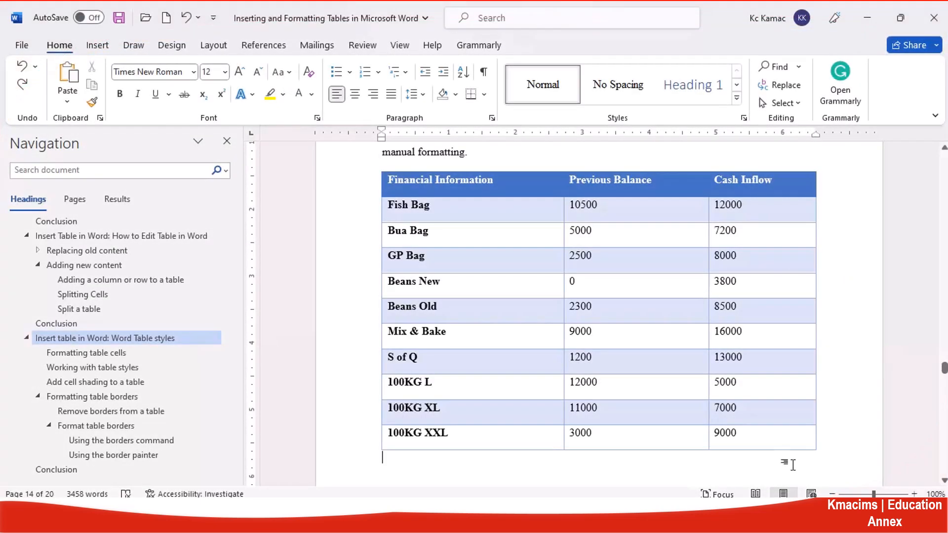
# - Apply the first Plain Tables style, the black grid, to the entire financial table and deselect the table
pyautogui.moveTo(798, 363)
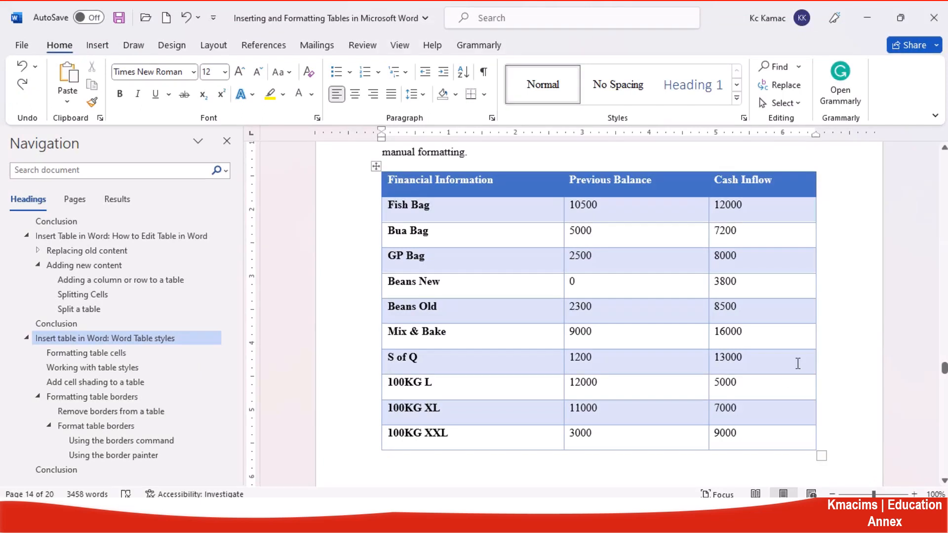
pyautogui.click(377, 168)
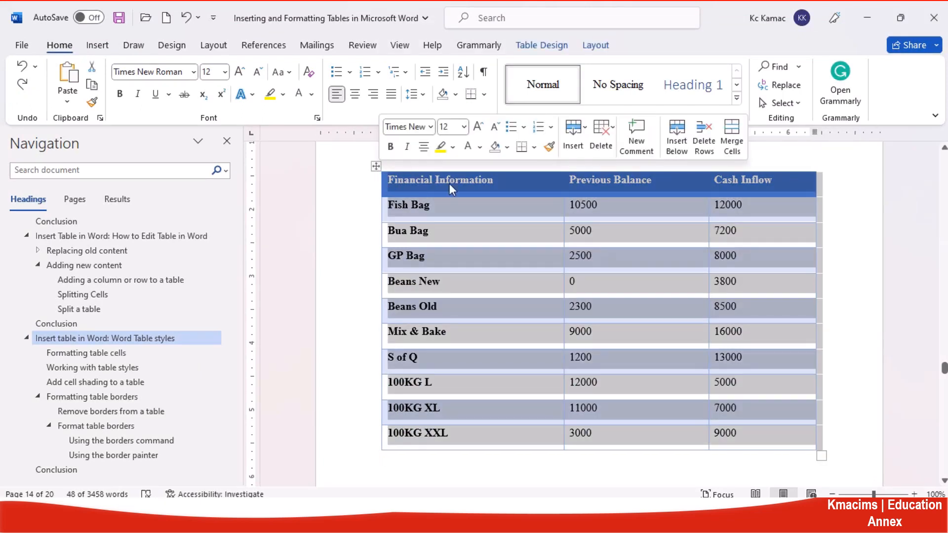
pyautogui.click(522, 48)
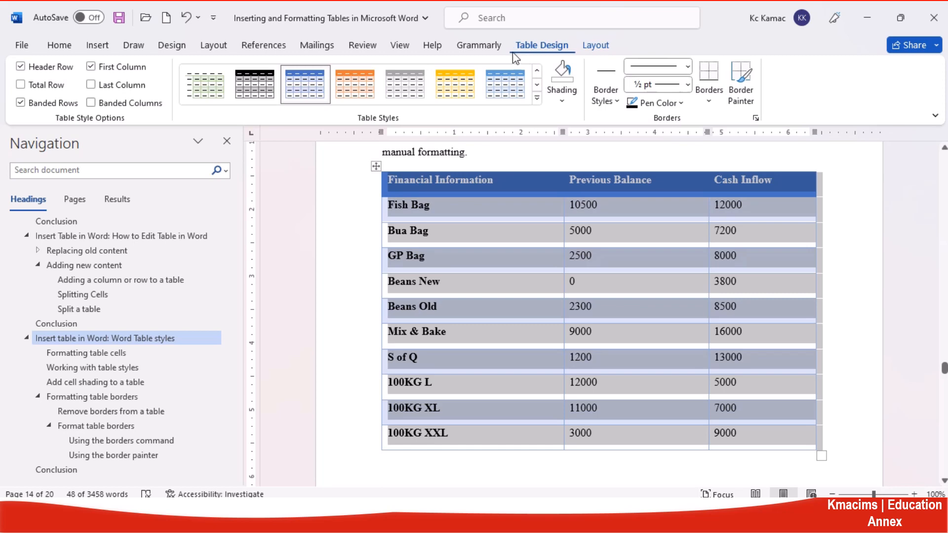
pyautogui.click(537, 98)
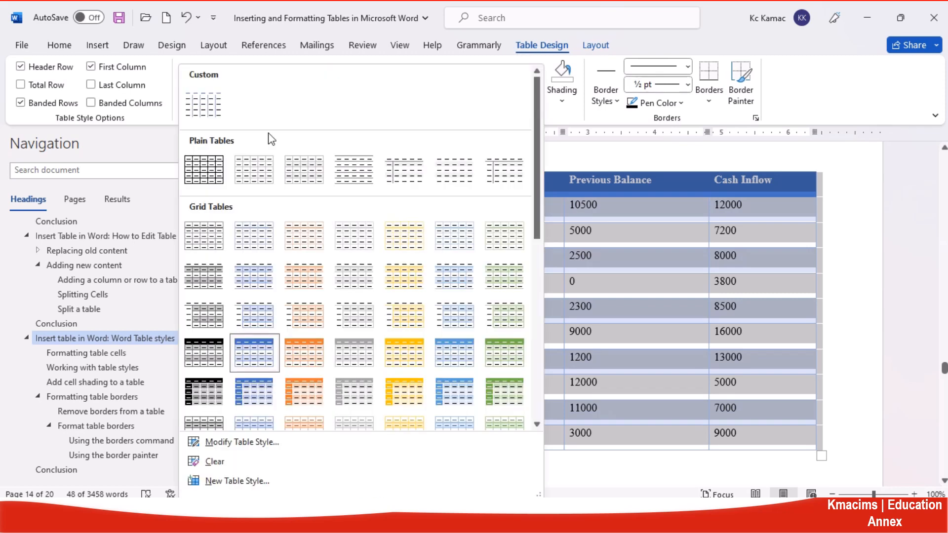
pyautogui.click(202, 172)
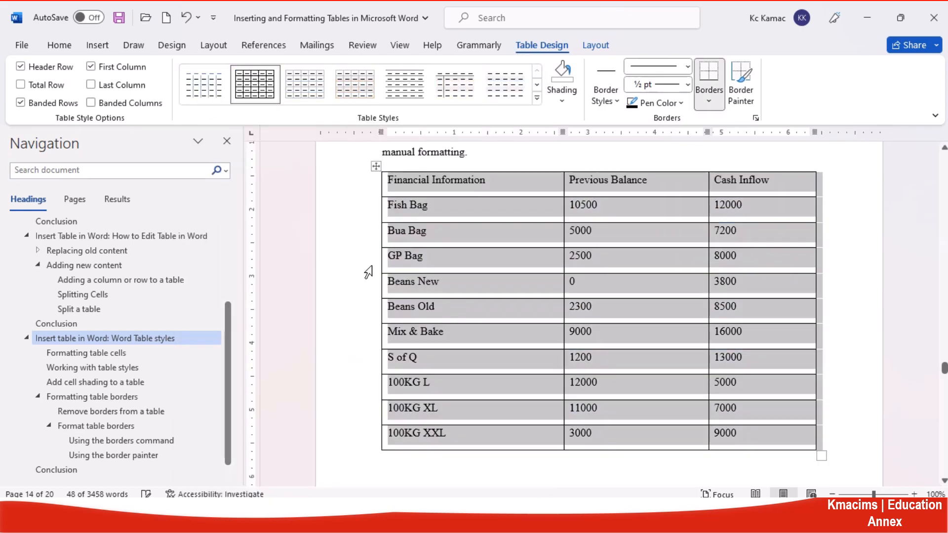
pyautogui.click(507, 267)
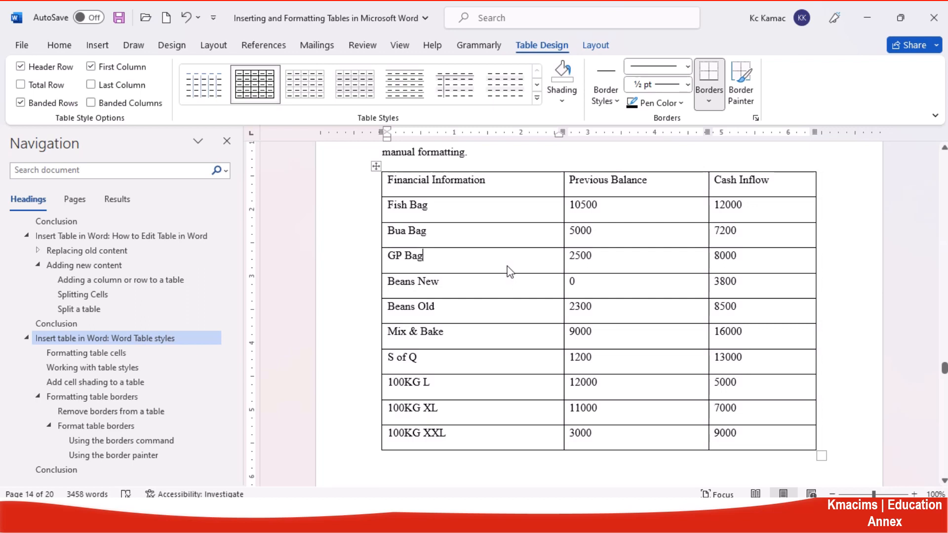
# - Apply No Border to the entire financial table, undo the border removal, and deselect the table
pyautogui.click(376, 167)
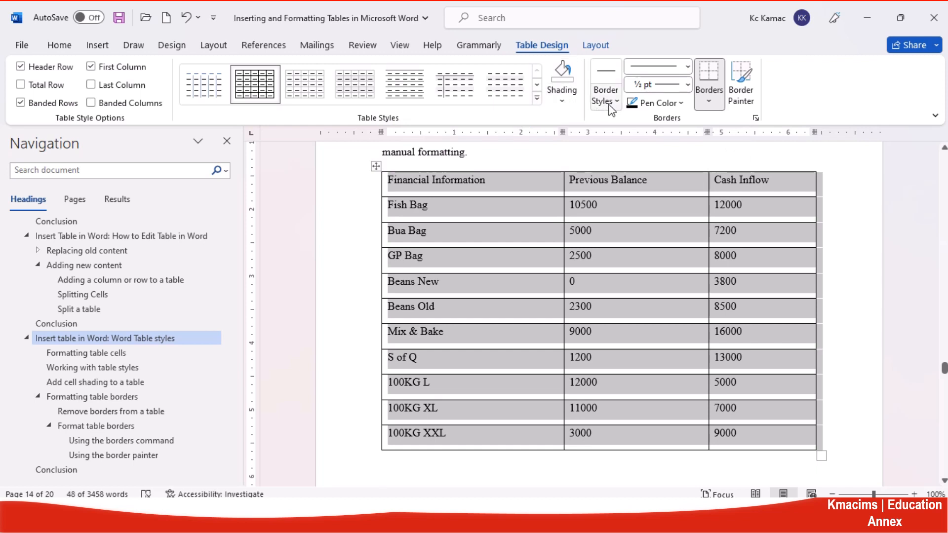
pyautogui.click(710, 102)
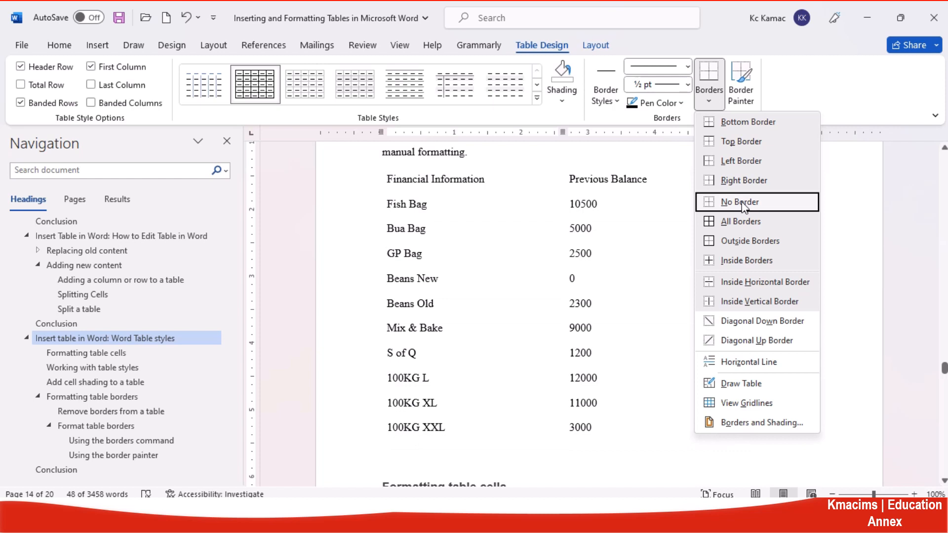
pyautogui.click(740, 202)
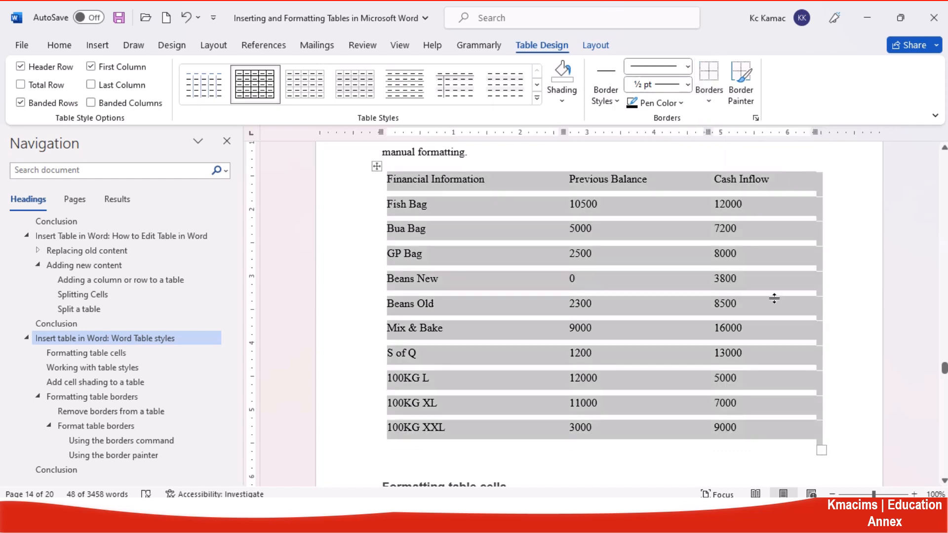
pyautogui.click(378, 168)
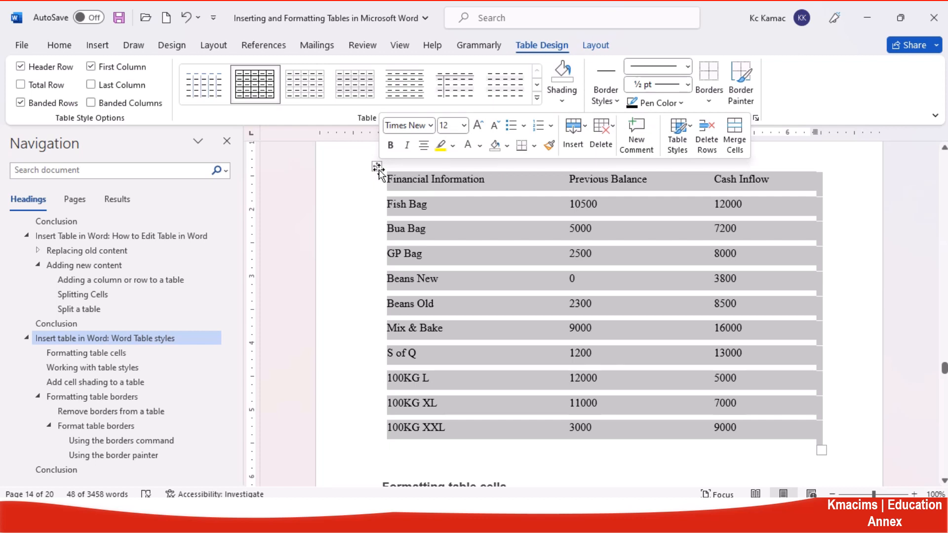
pyautogui.hotkey('ctrl', 'z')
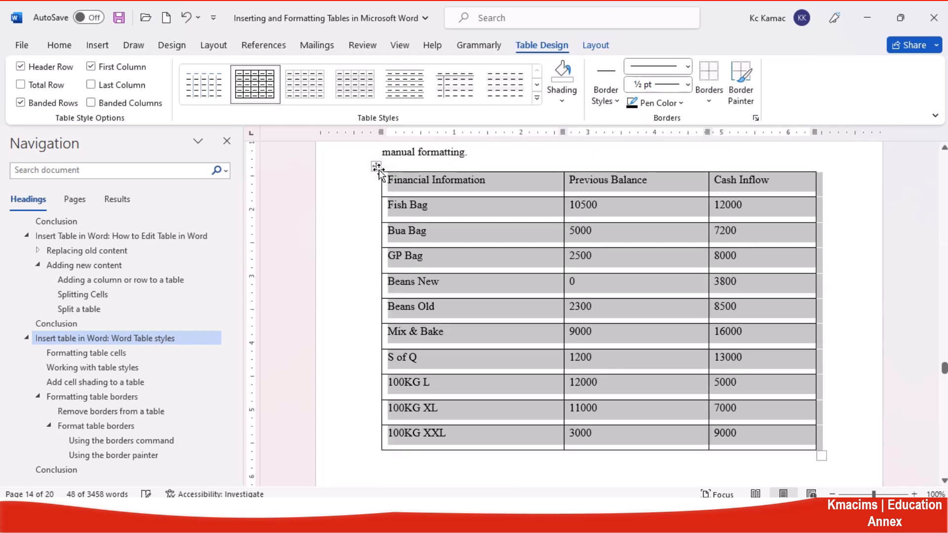
pyautogui.click(418, 187)
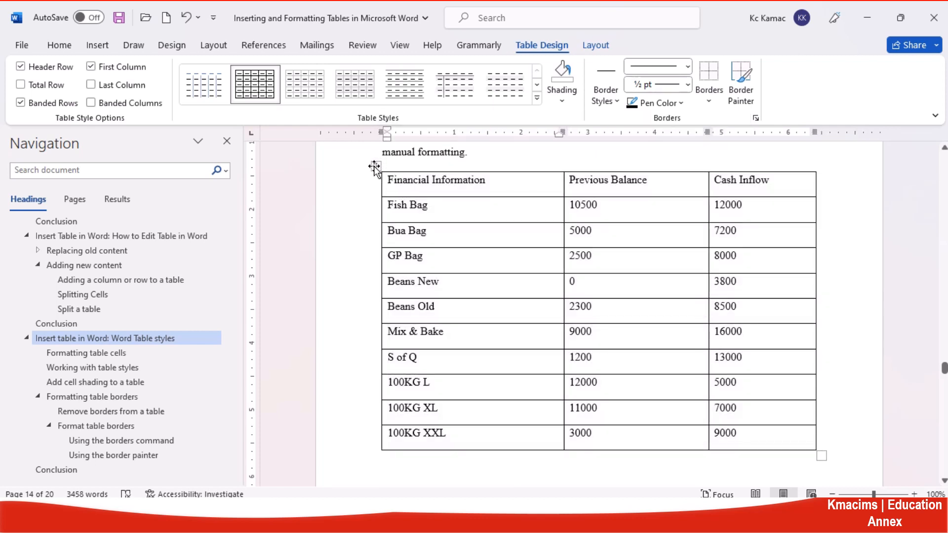
# - Remove all borders from the whole financial table once more, undo it, and put the cursor in the Bua Bag Previous Balance cell
pyautogui.click(374, 166)
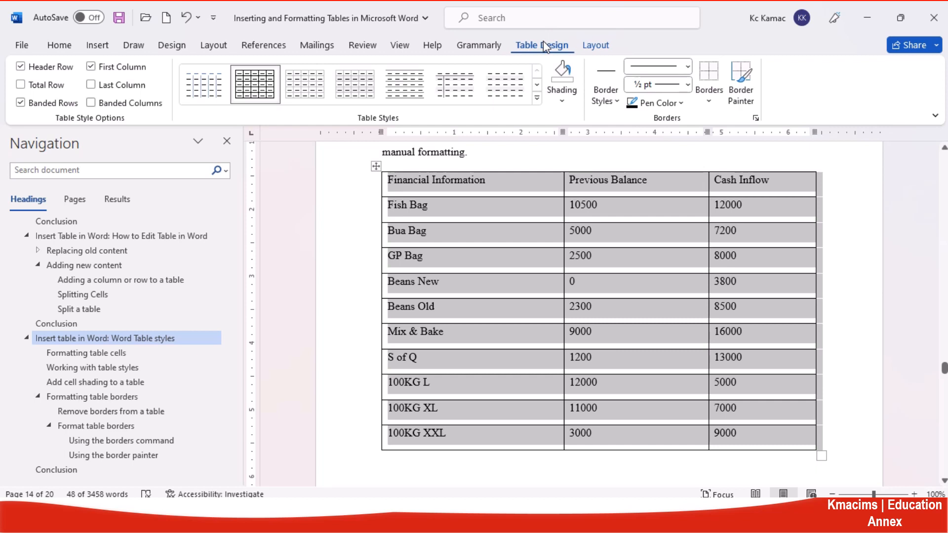
pyautogui.click(709, 105)
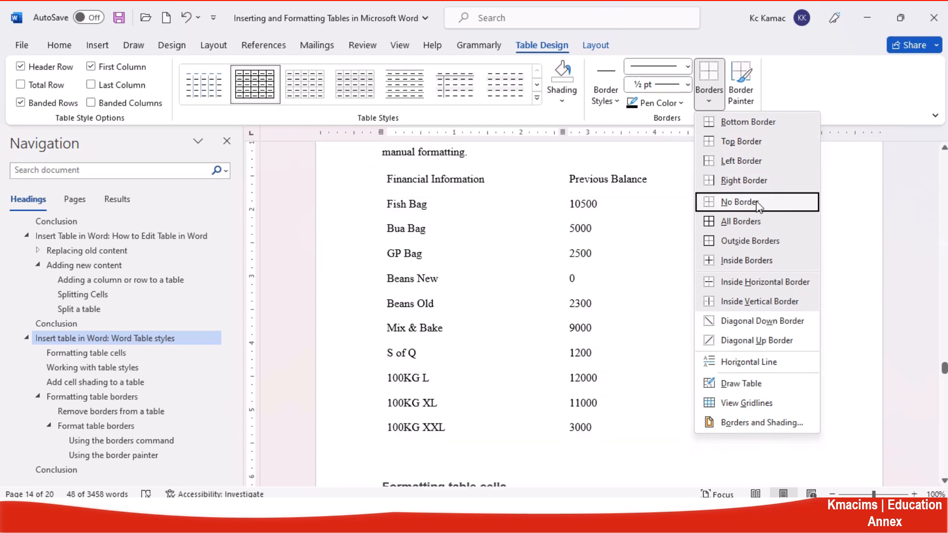
pyautogui.click(757, 206)
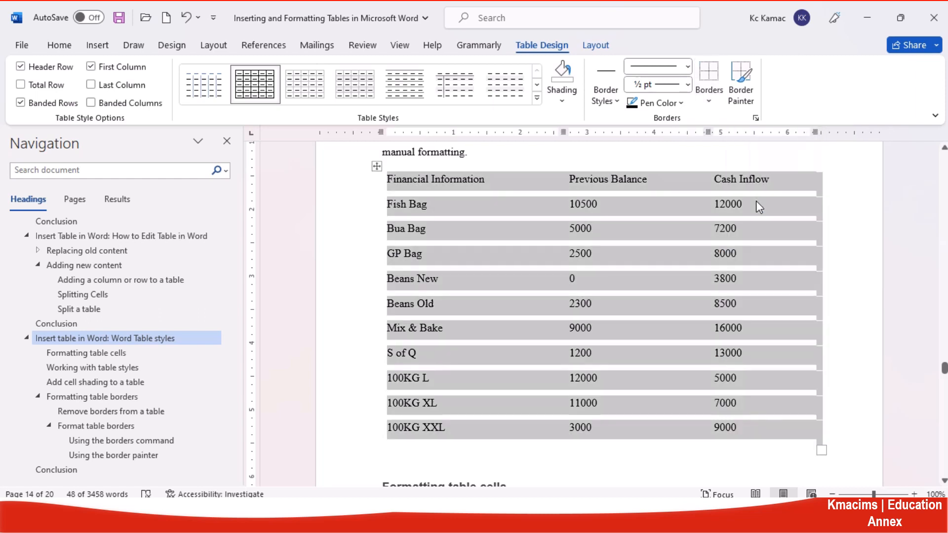
pyautogui.click(758, 208)
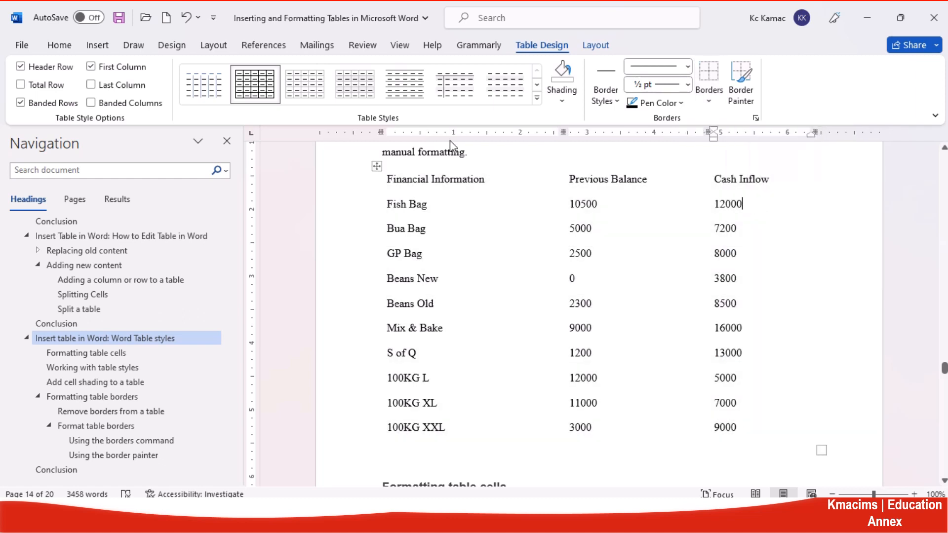
pyautogui.click(186, 20)
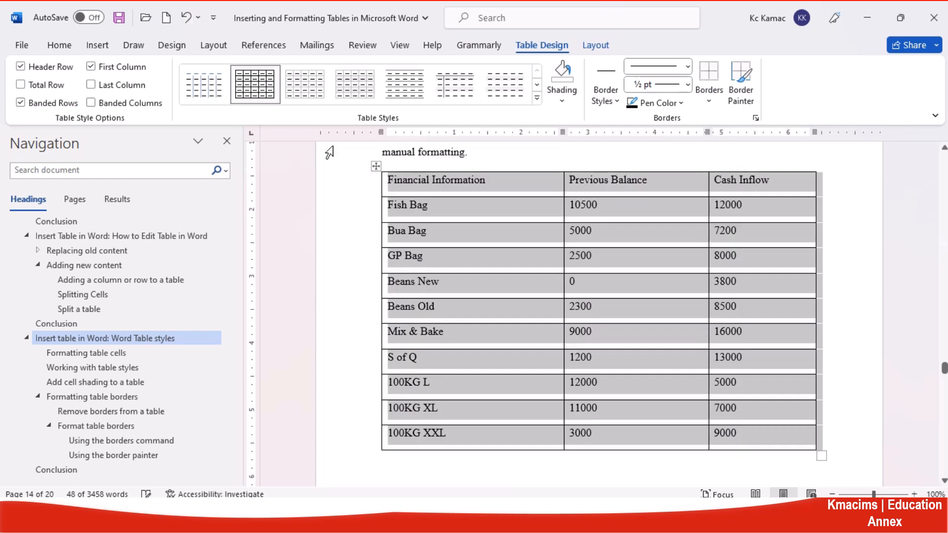
pyautogui.click(593, 230)
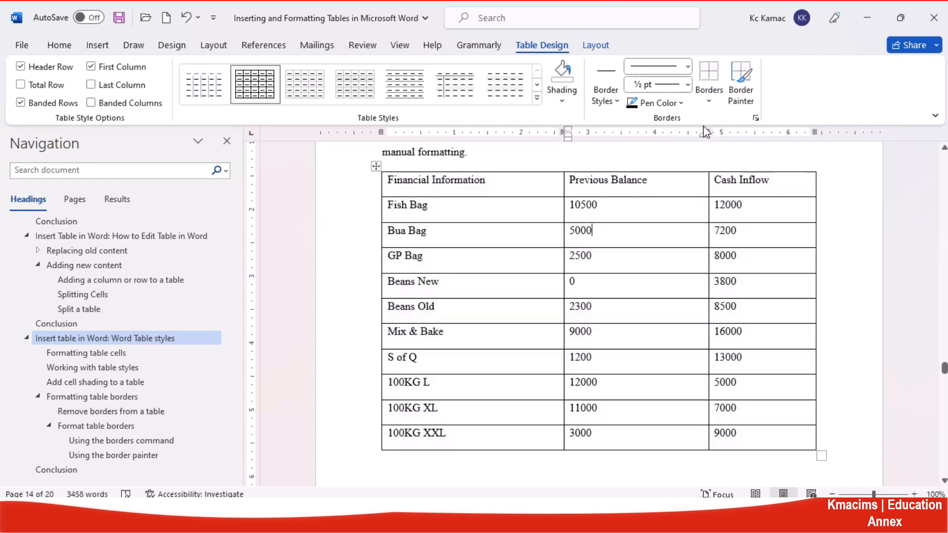
# - Open the Borders and Shading settings with the cursor in the Bua Bag cell, and move the dialog clear of the table
pyautogui.click(709, 104)
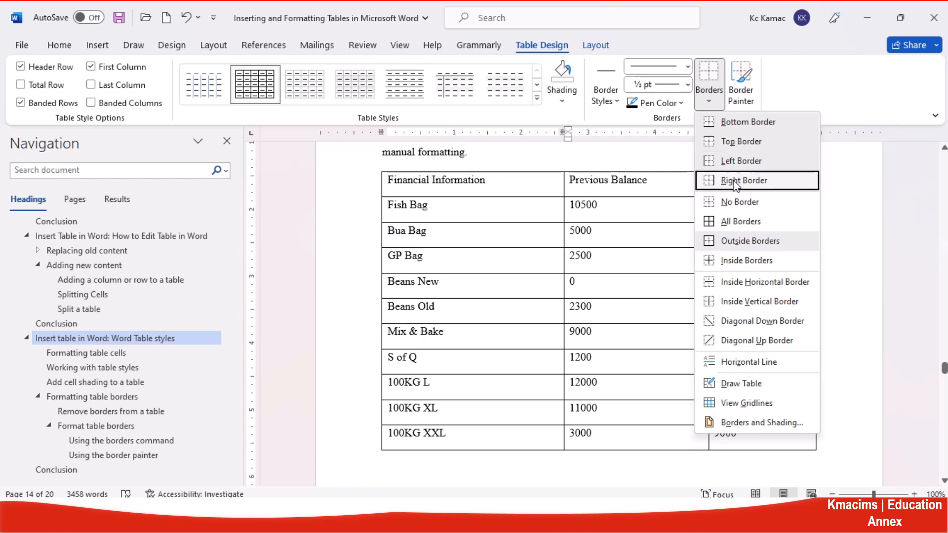
pyautogui.click(528, 233)
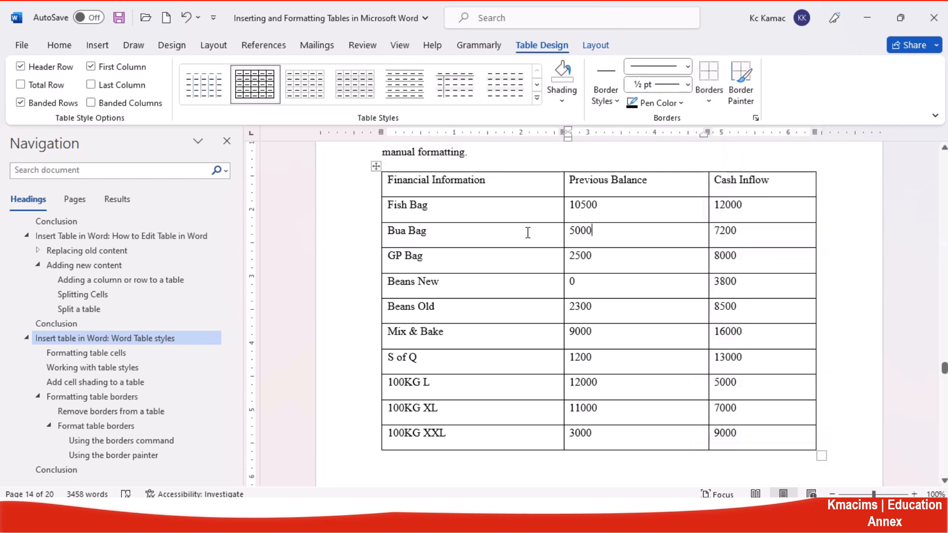
pyautogui.click(515, 238)
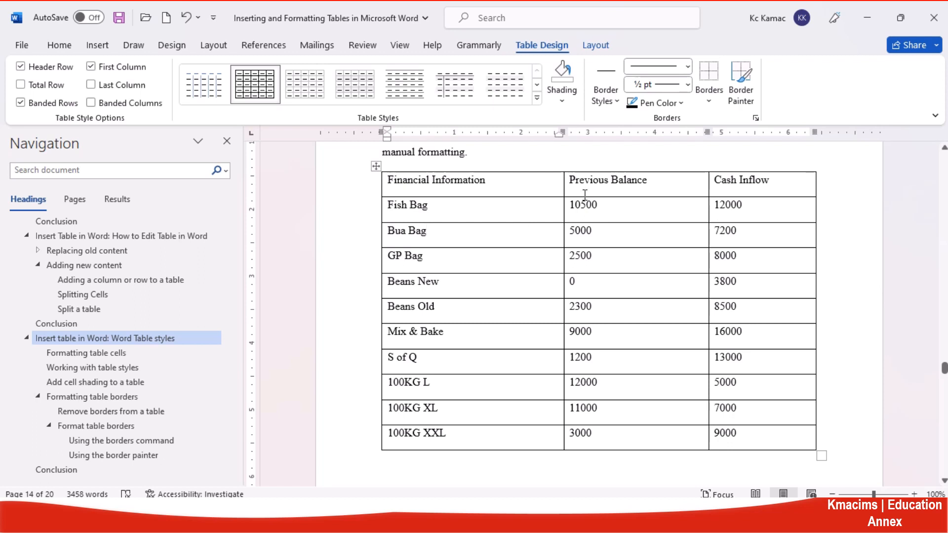
pyautogui.click(709, 103)
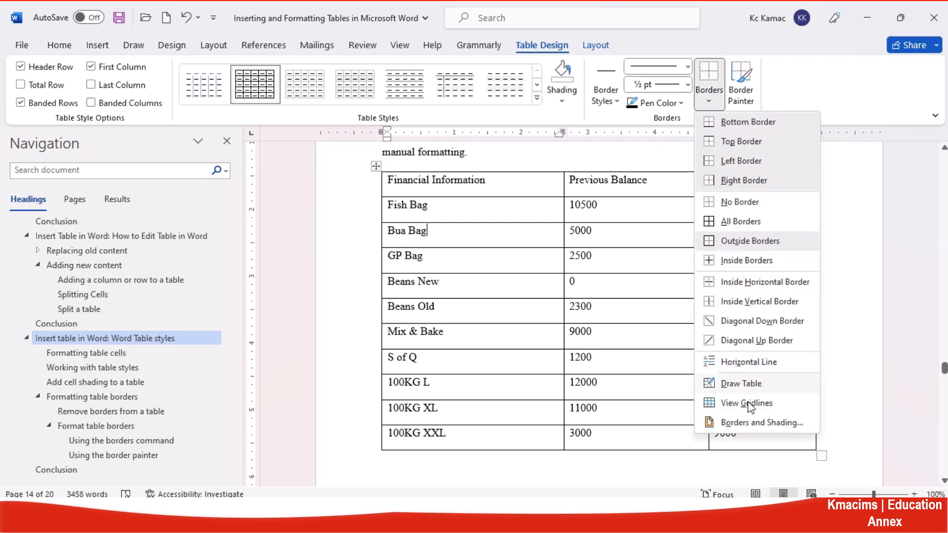
pyautogui.click(780, 428)
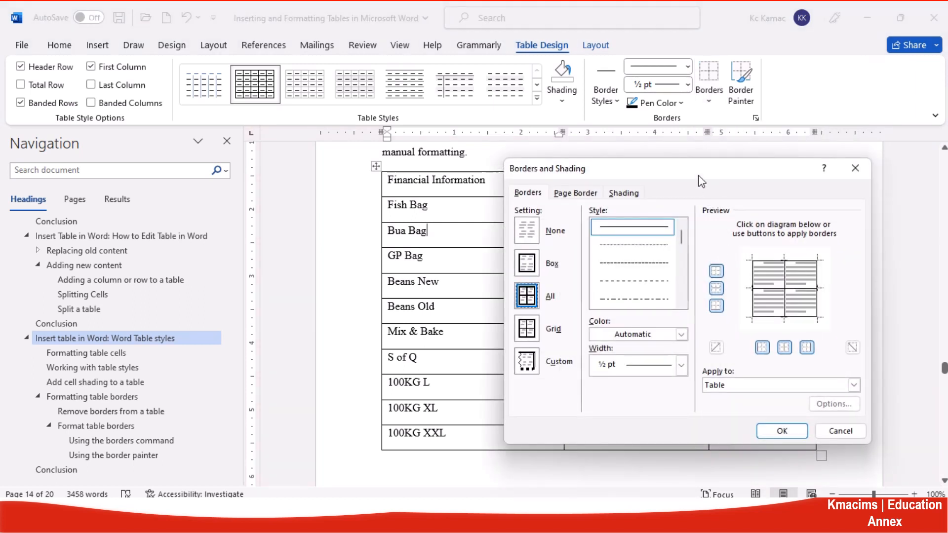
pyautogui.moveTo(697, 175)
pyautogui.mouseDown()
pyautogui.moveTo(506, 138)
pyautogui.moveTo(236, 106)
pyautogui.moveTo(202, 76)
pyautogui.mouseUp()
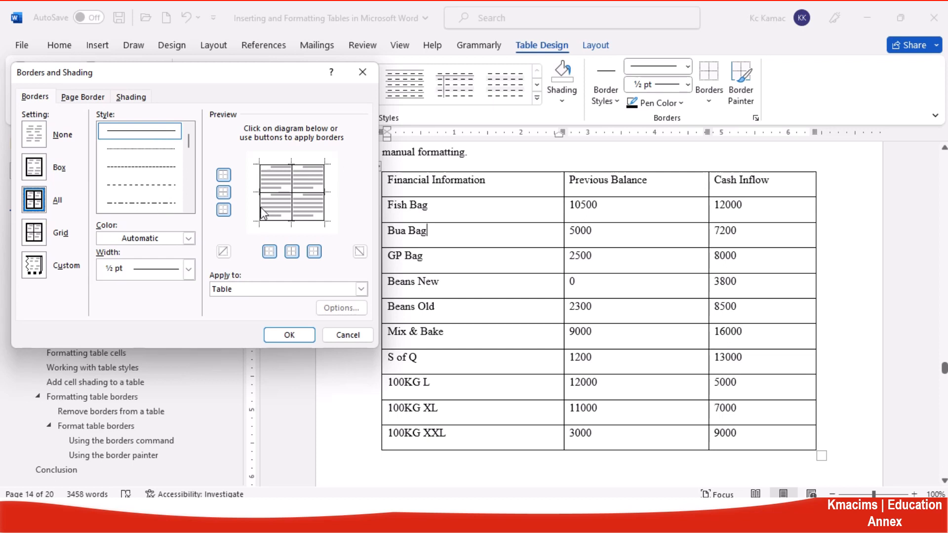
# - Remove the left, right, top and bottom outside borders from the table through the Borders and Shading preview, and undo the change
pyautogui.click(261, 190)
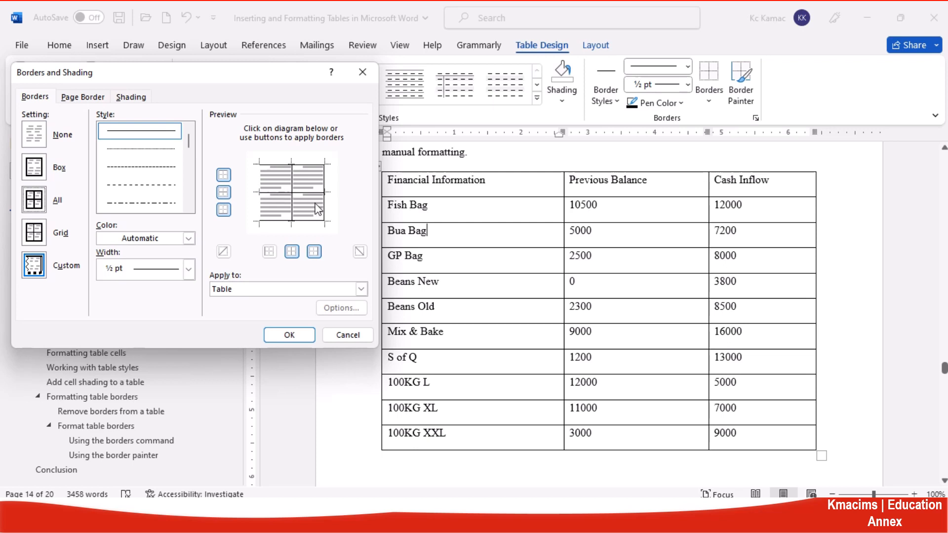
pyautogui.click(324, 202)
pyautogui.click(299, 170)
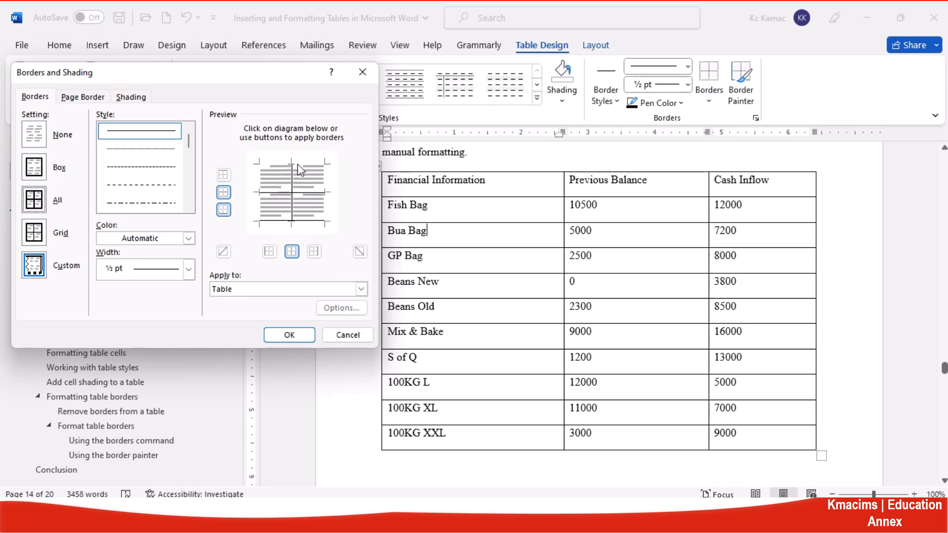
pyautogui.click(300, 222)
pyautogui.click(294, 336)
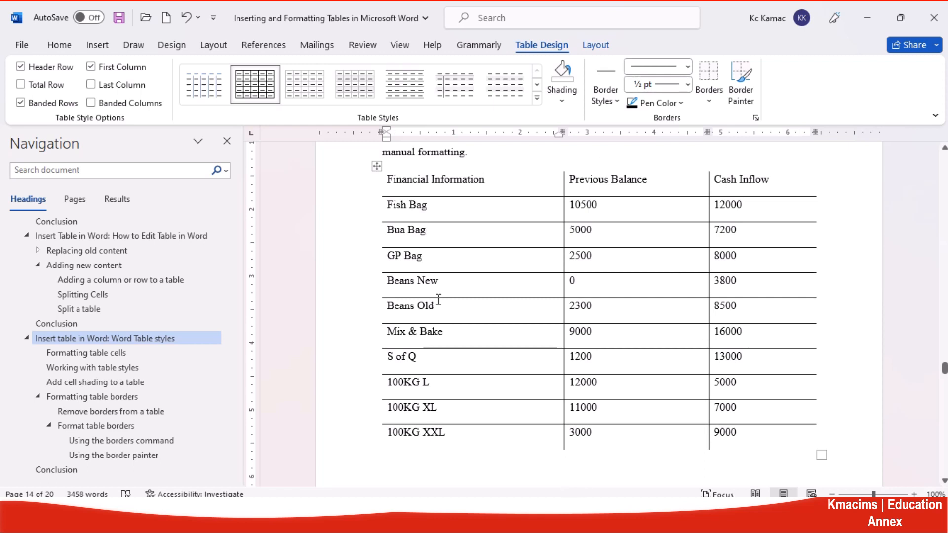
pyautogui.hotkey('ctrl', 'z')
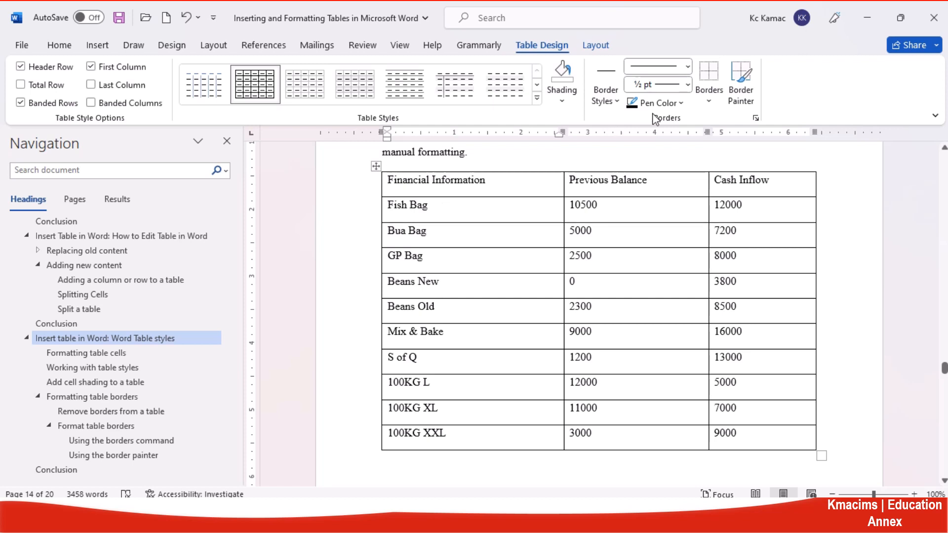
# - Remove the inside horizontal and vertical borders from the table through the Borders and Shading preview, and undo the change
pyautogui.click(708, 98)
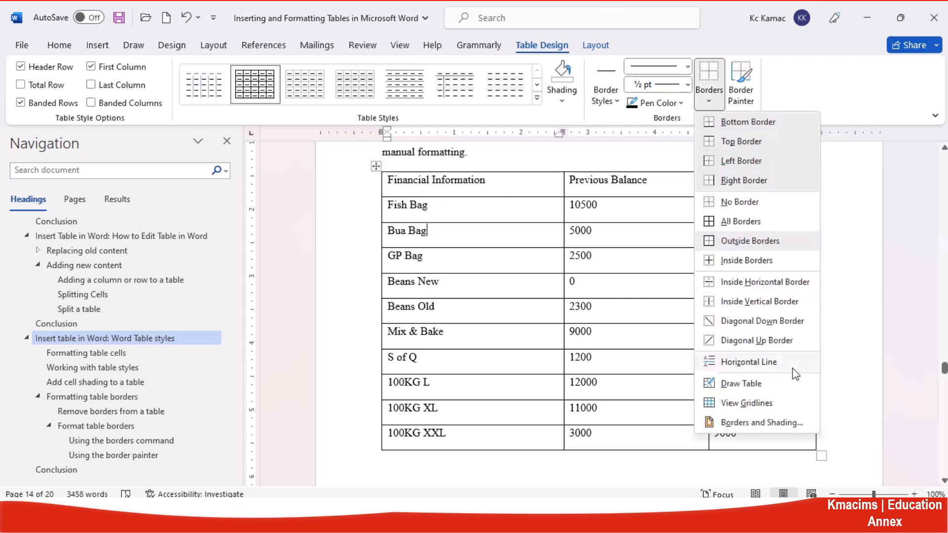
pyautogui.click(753, 423)
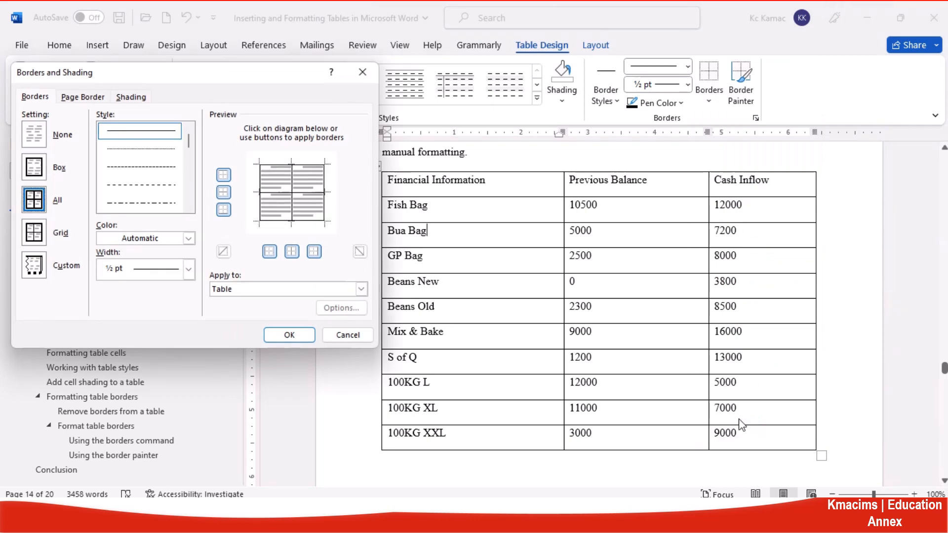
pyautogui.click(295, 193)
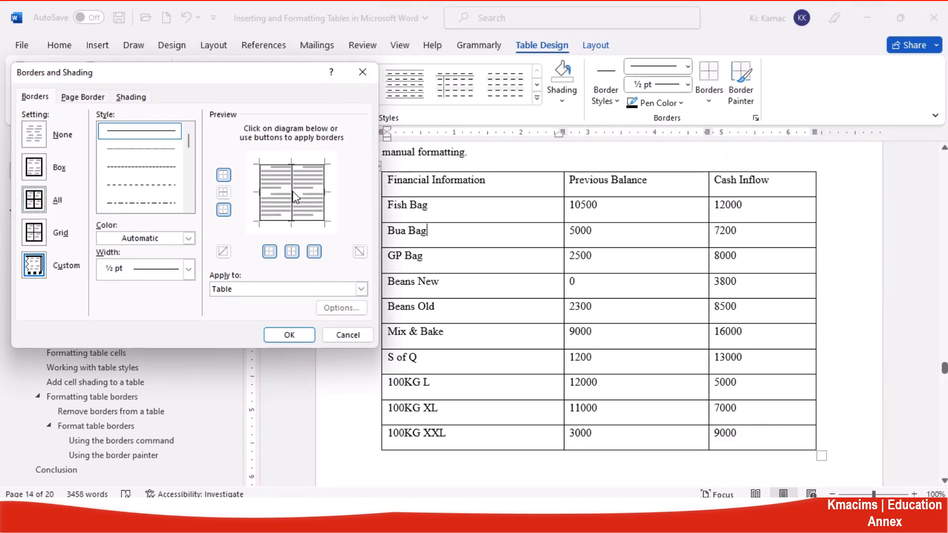
pyautogui.click(294, 194)
pyautogui.click(295, 193)
pyautogui.click(295, 193)
pyautogui.click(292, 197)
pyautogui.click(292, 208)
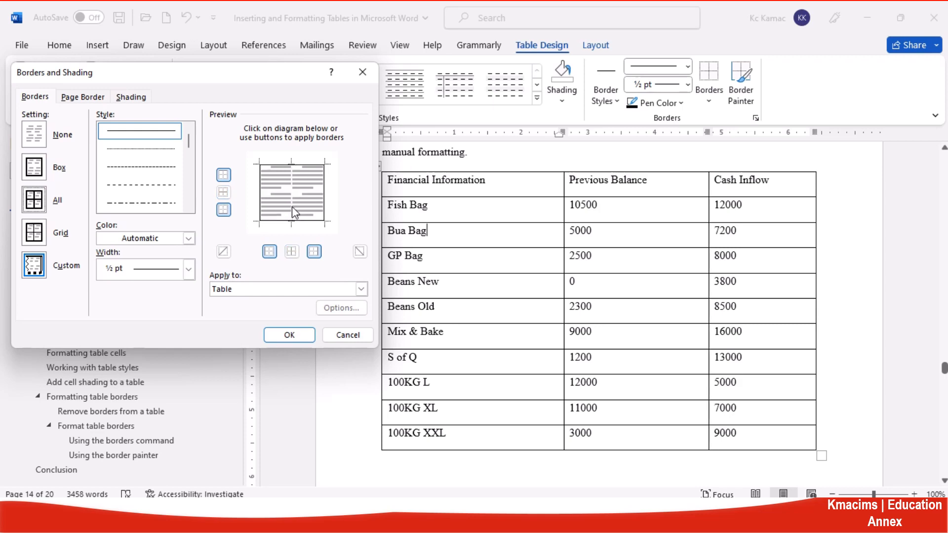
pyautogui.click(280, 335)
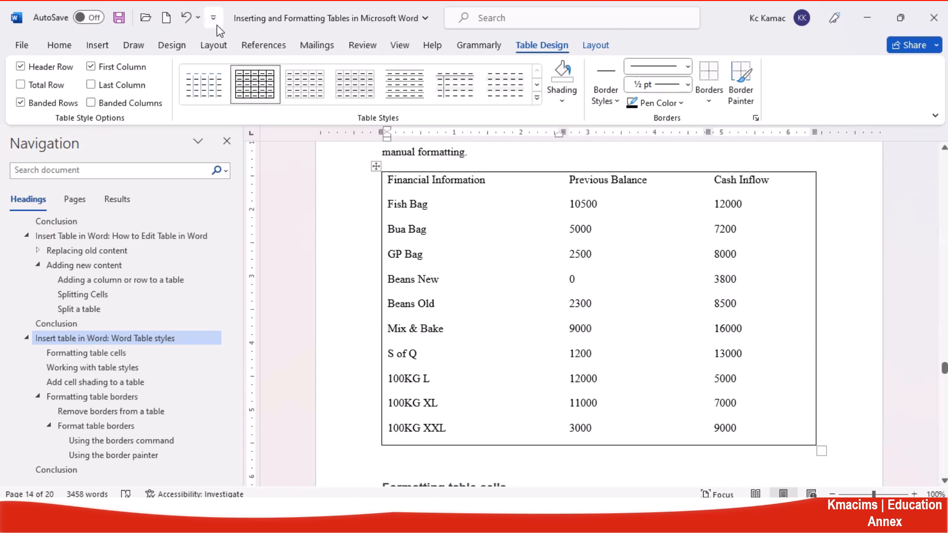
pyautogui.click(186, 19)
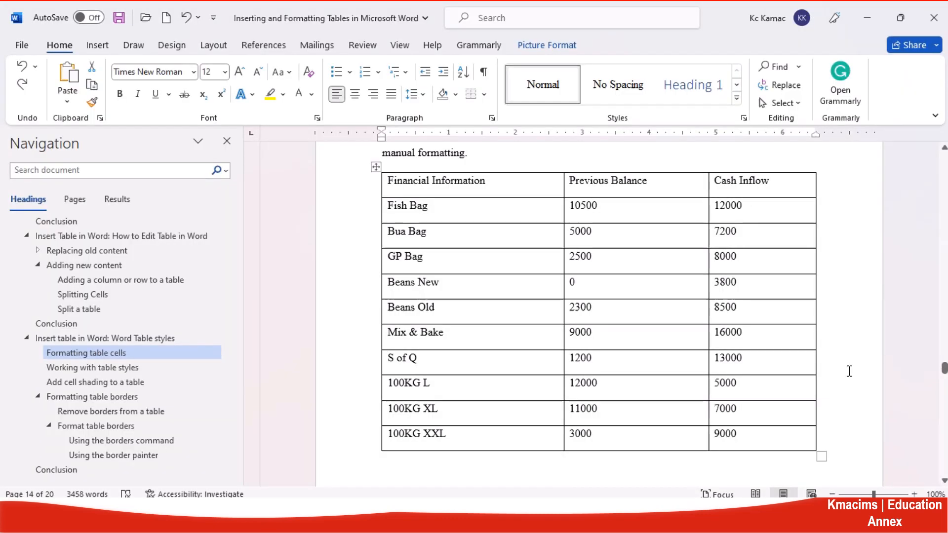
# - Select the Fish Bag to Beans Old cells in the first column and choose the orange single-line theme border at 3 pt
pyautogui.click(409, 181)
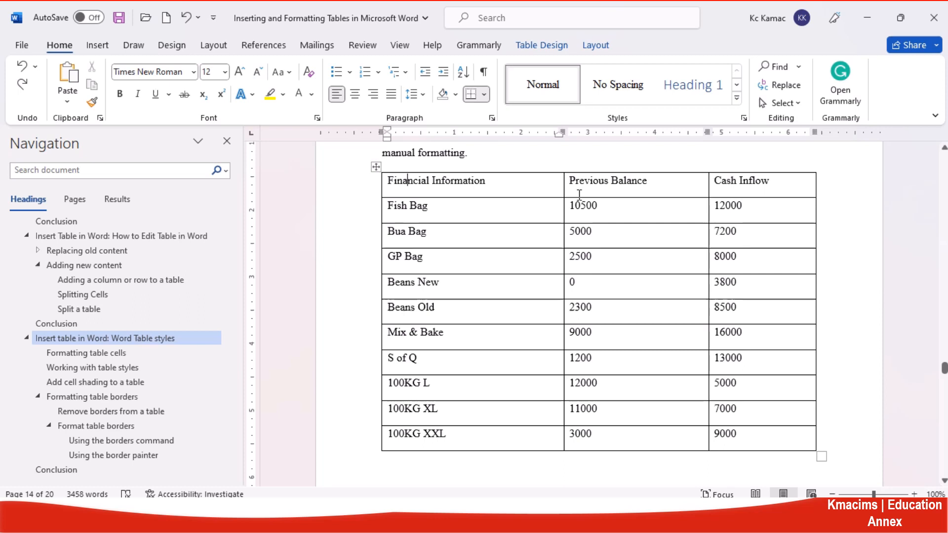
pyautogui.click(375, 167)
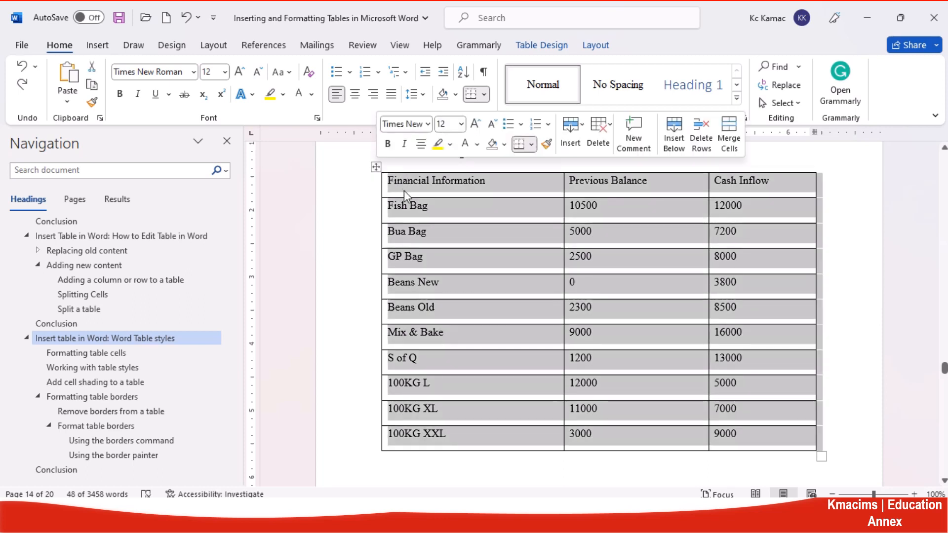
pyautogui.click(404, 204)
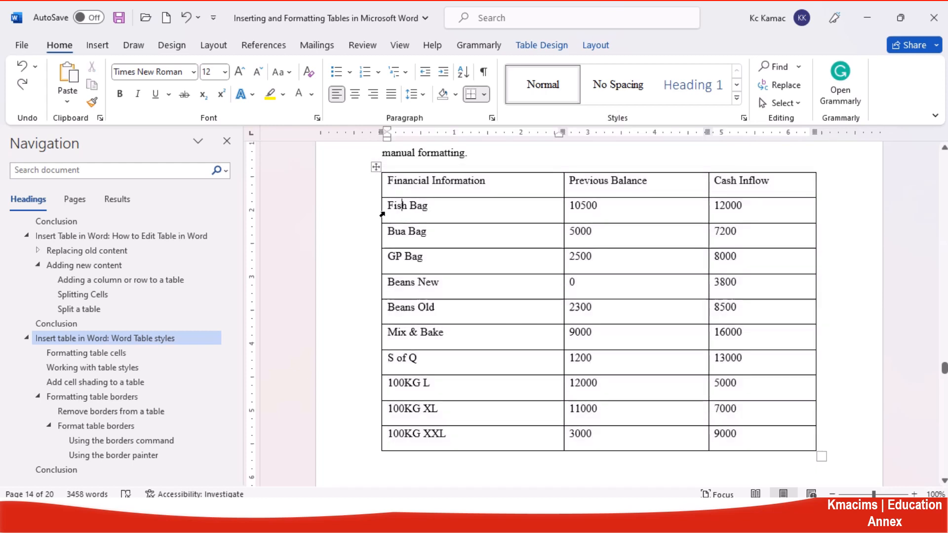
pyautogui.moveTo(382, 213); pyautogui.dragTo(430, 316)
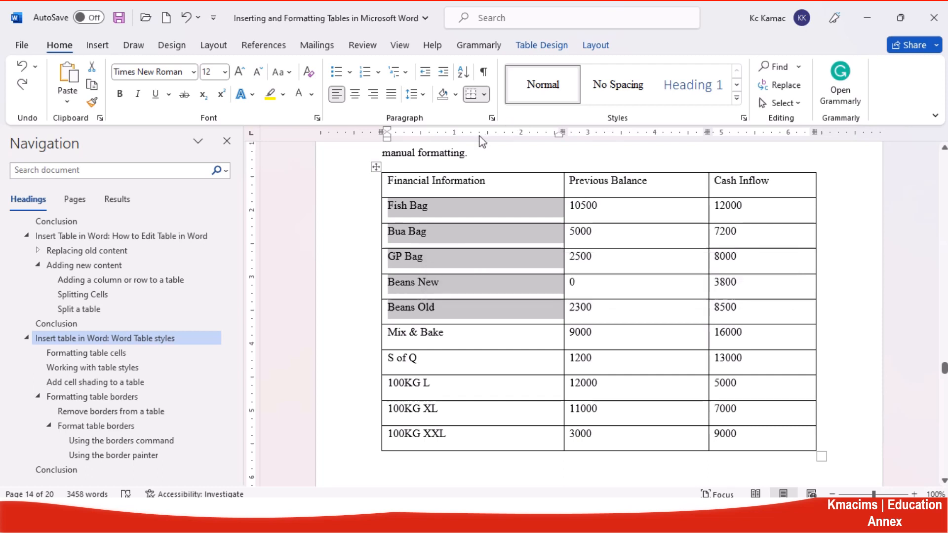
pyautogui.click(544, 44)
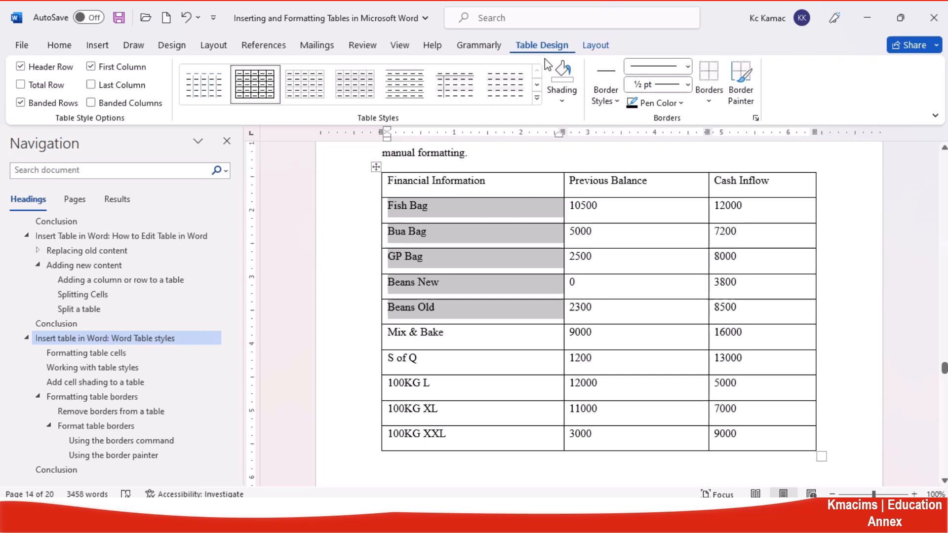
pyautogui.click(617, 104)
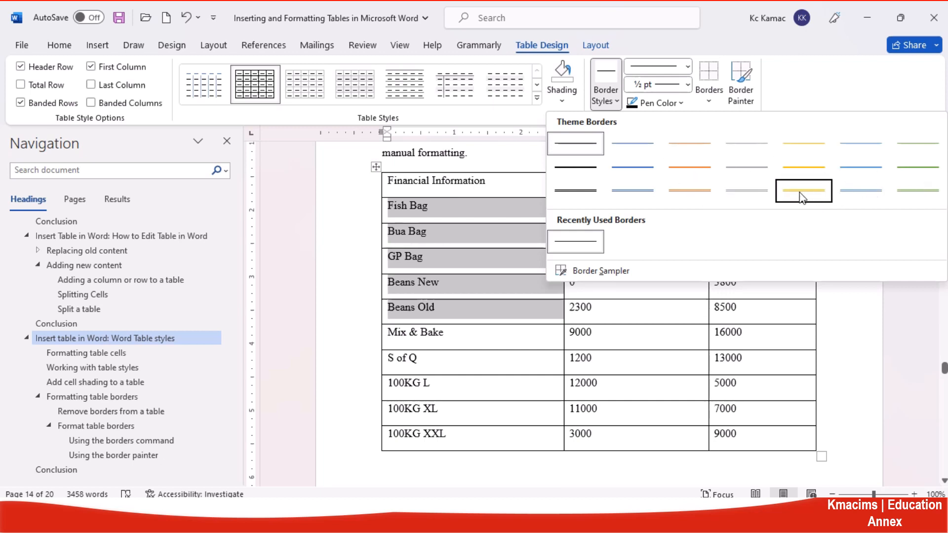
pyautogui.click(698, 170)
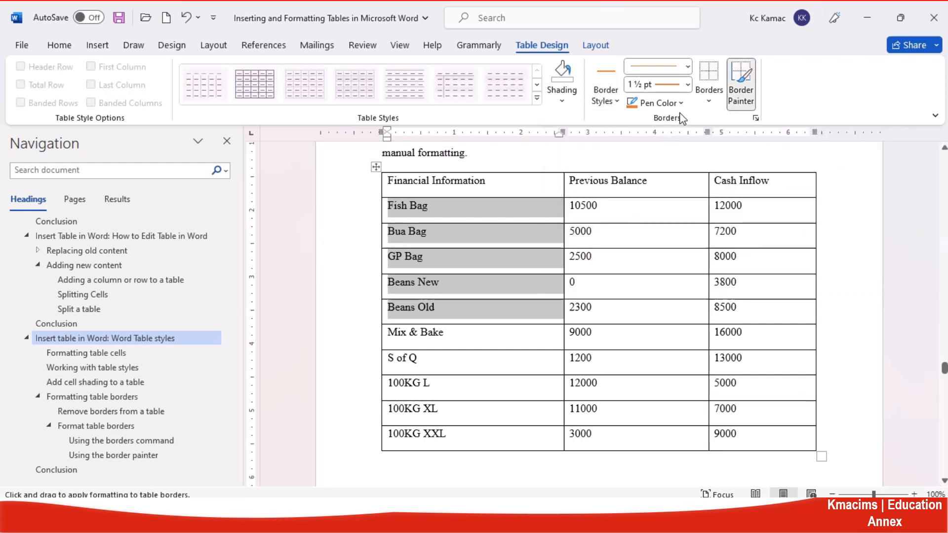
pyautogui.click(688, 88)
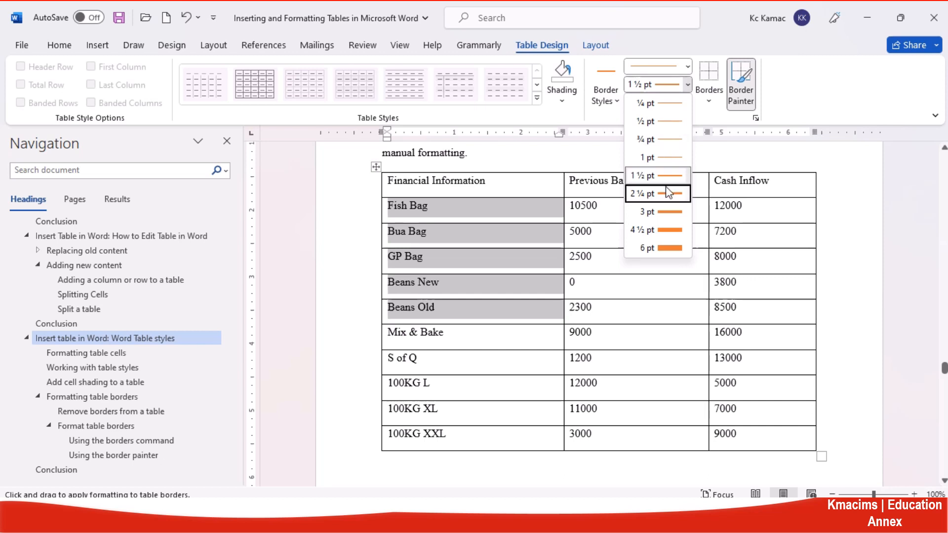
pyautogui.click(671, 211)
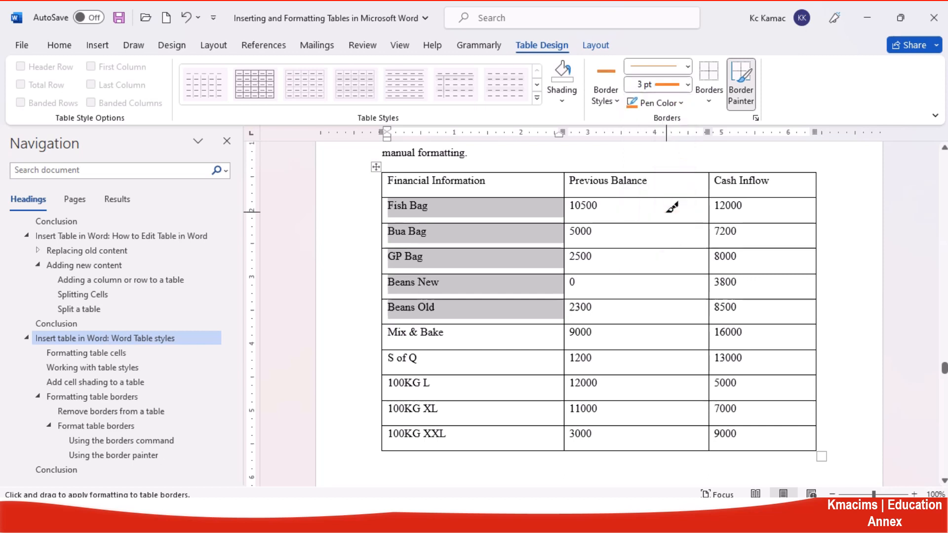
# - Set the border pen to a triple line with a 1 ½ pt width in standard green
pyautogui.click(688, 68)
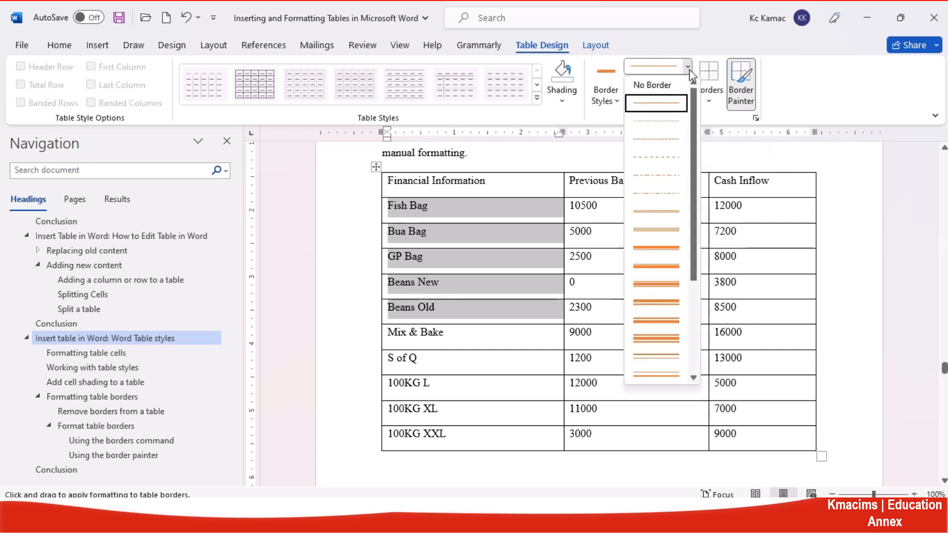
pyautogui.click(664, 236)
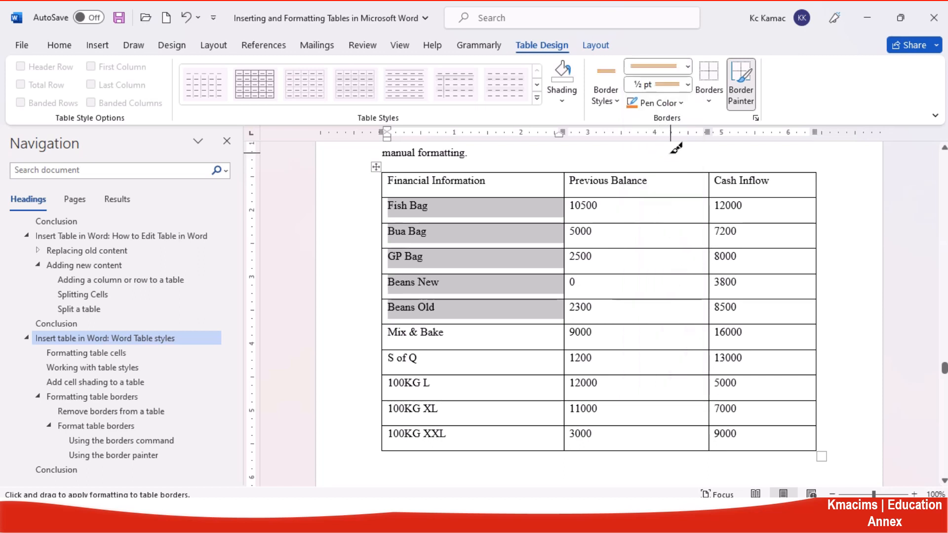
pyautogui.click(687, 84)
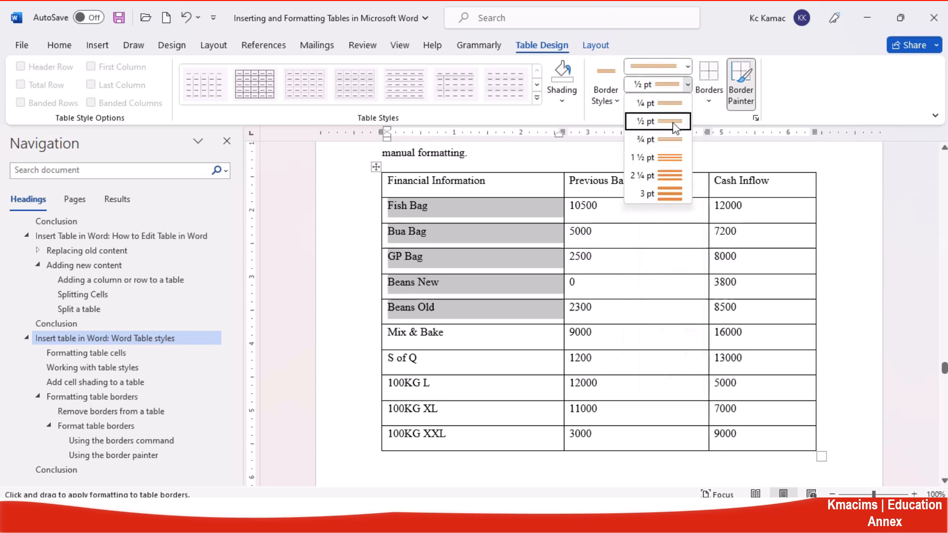
pyautogui.click(670, 158)
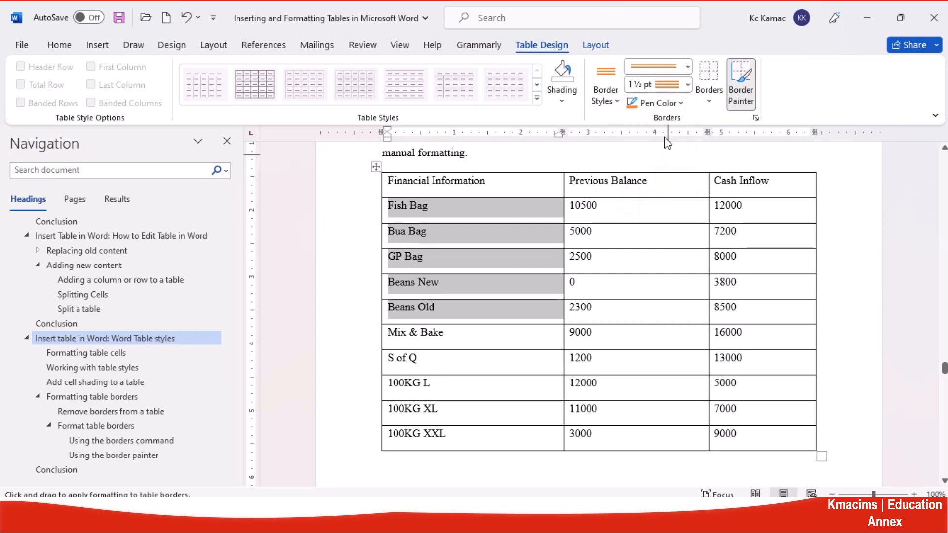
pyautogui.click(679, 103)
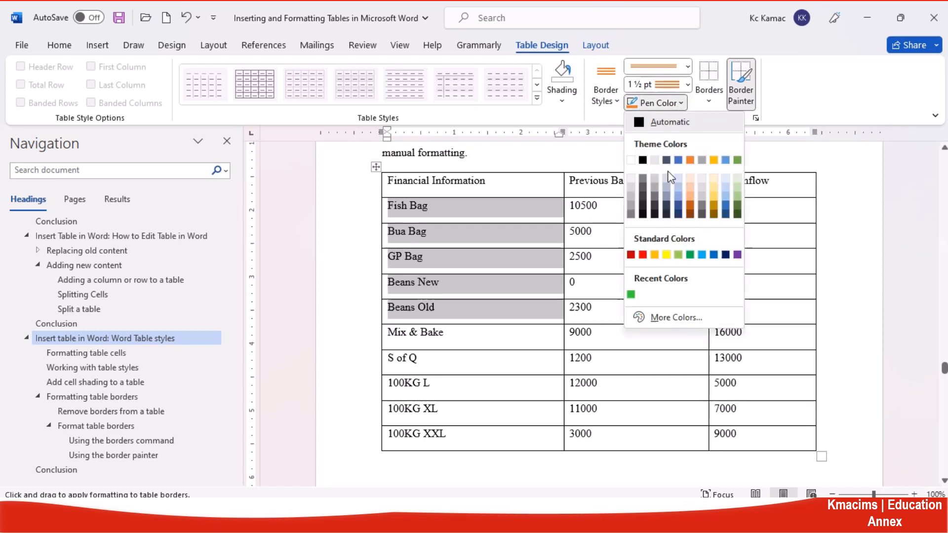
pyautogui.click(690, 254)
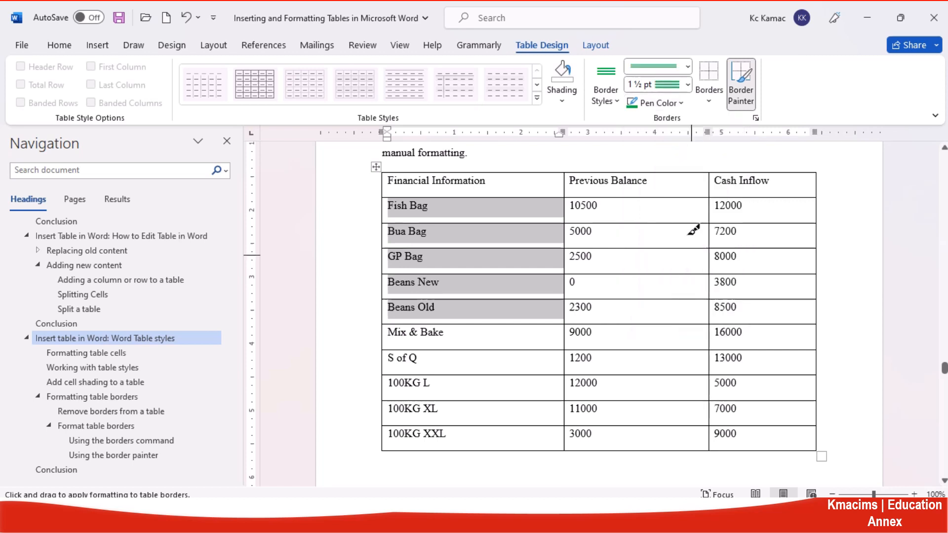
# - Apply the green triple line as all borders to the Fish Bag to Beans Old cells, and undo the change
pyautogui.click(709, 102)
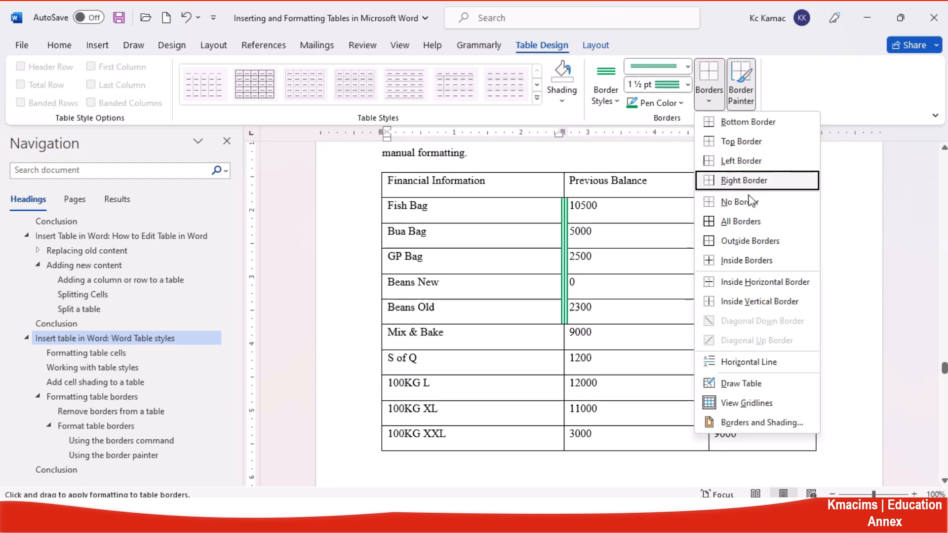
pyautogui.click(741, 221)
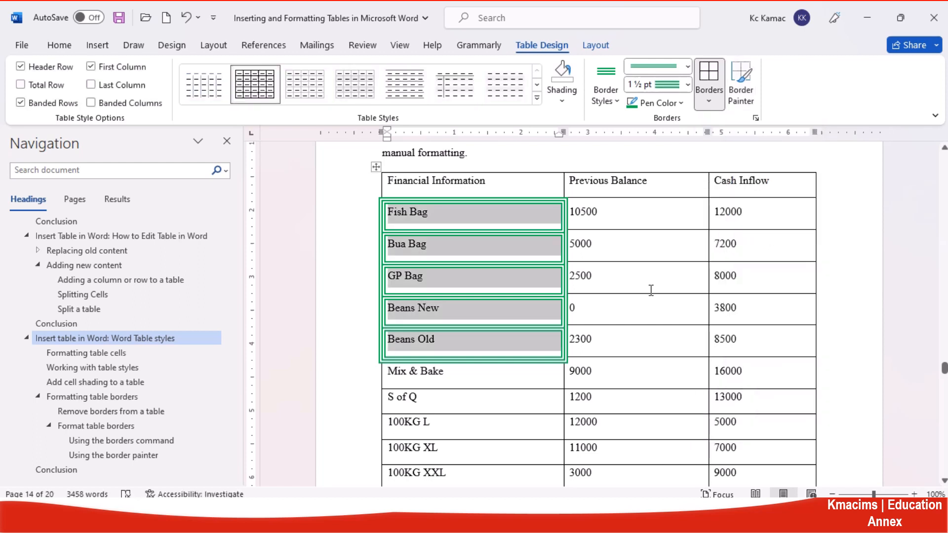
pyautogui.click(632, 282)
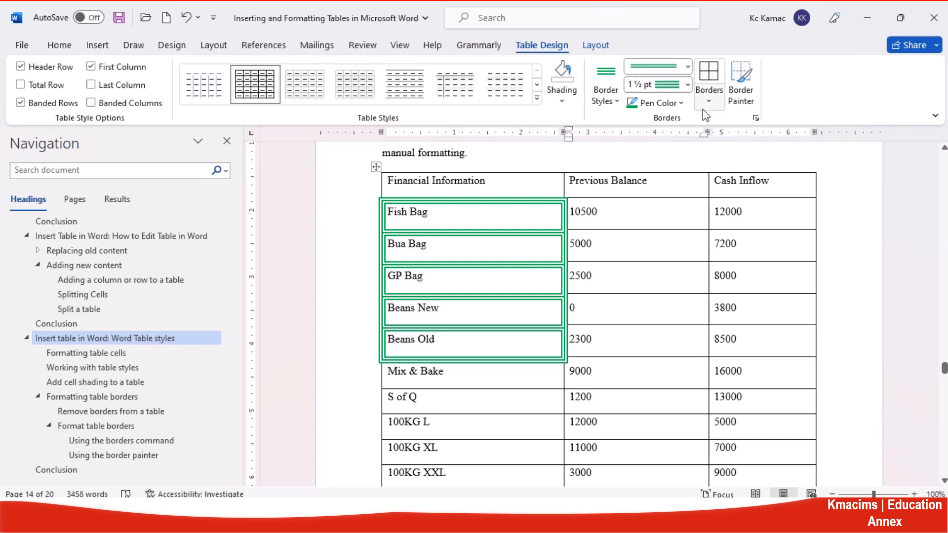
pyautogui.hotkey('ctrl', 'z')
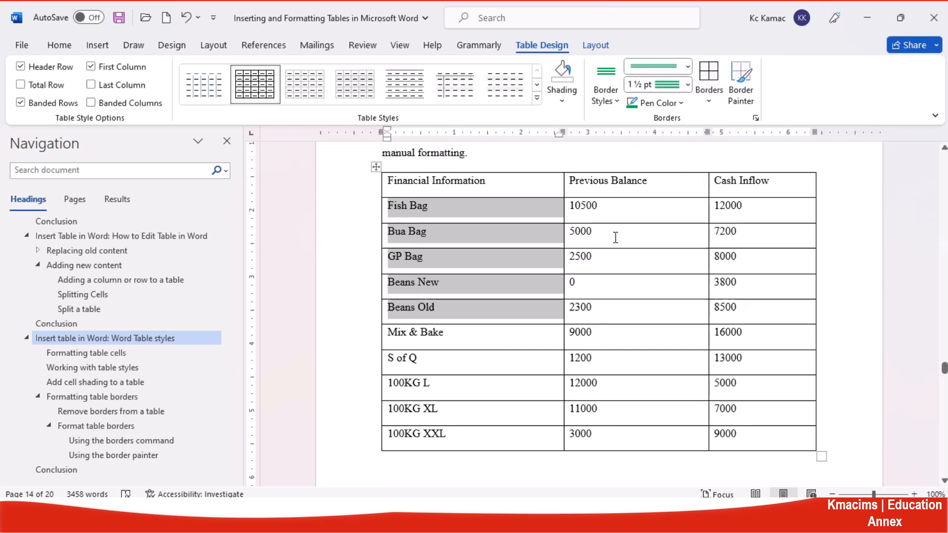
pyautogui.click(672, 236)
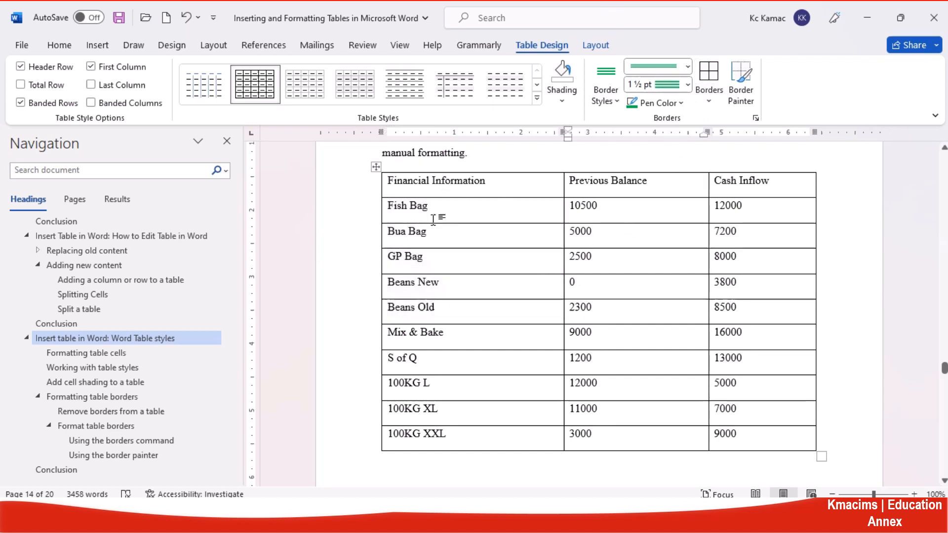
# - Try the Box setting for the header row in the Borders and Shading settings, and cancel without applying it
pyautogui.click(368, 186)
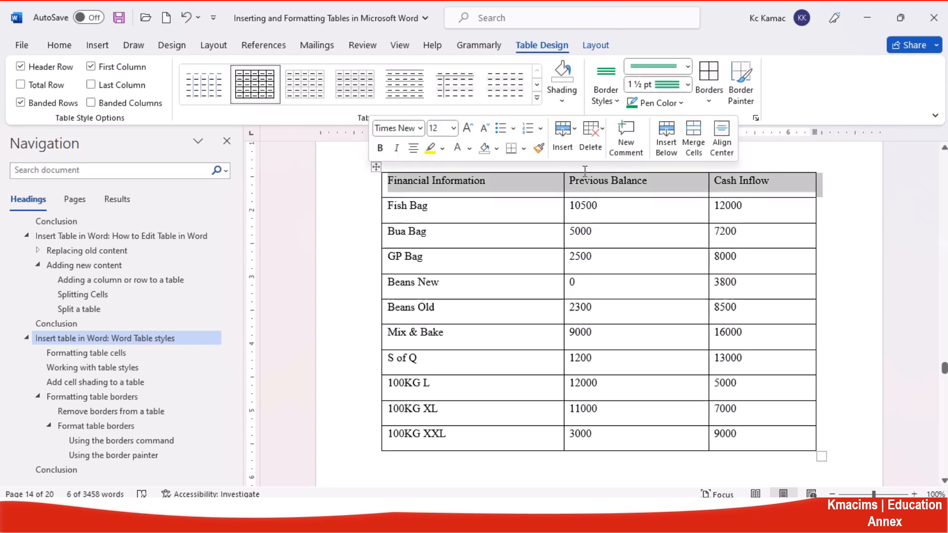
pyautogui.click(708, 99)
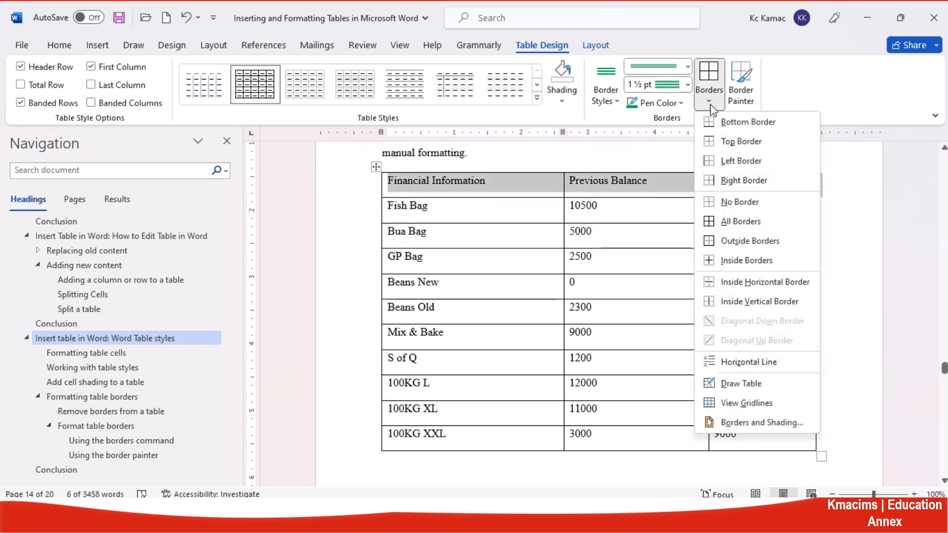
pyautogui.click(754, 425)
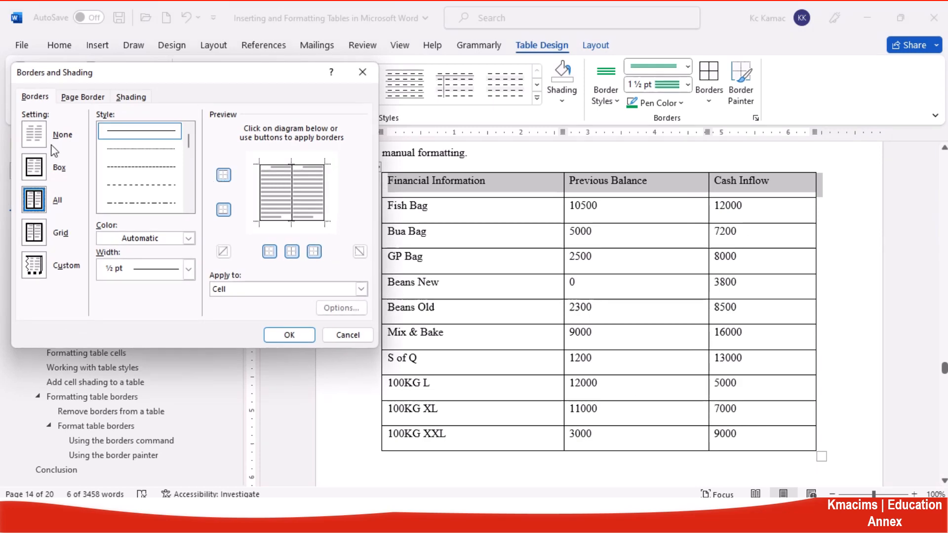
pyautogui.click(34, 167)
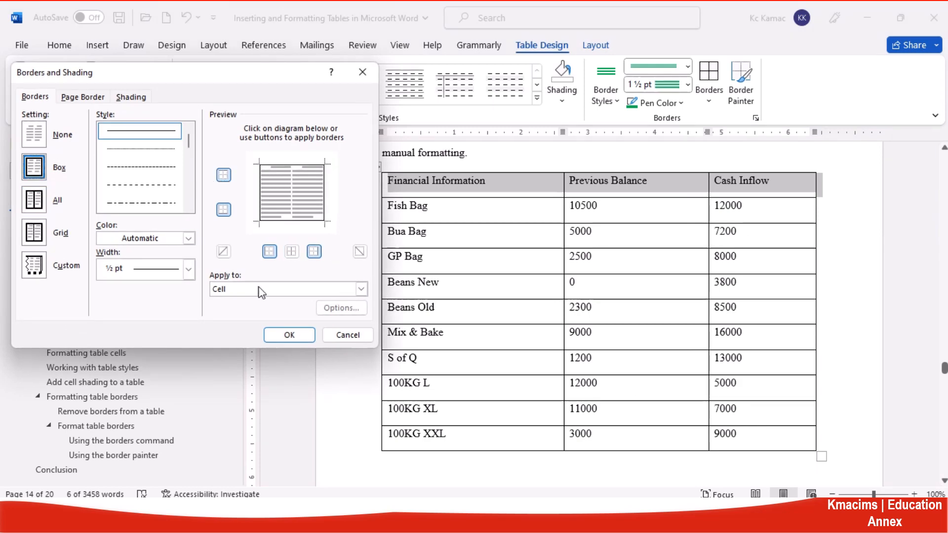
pyautogui.click(336, 337)
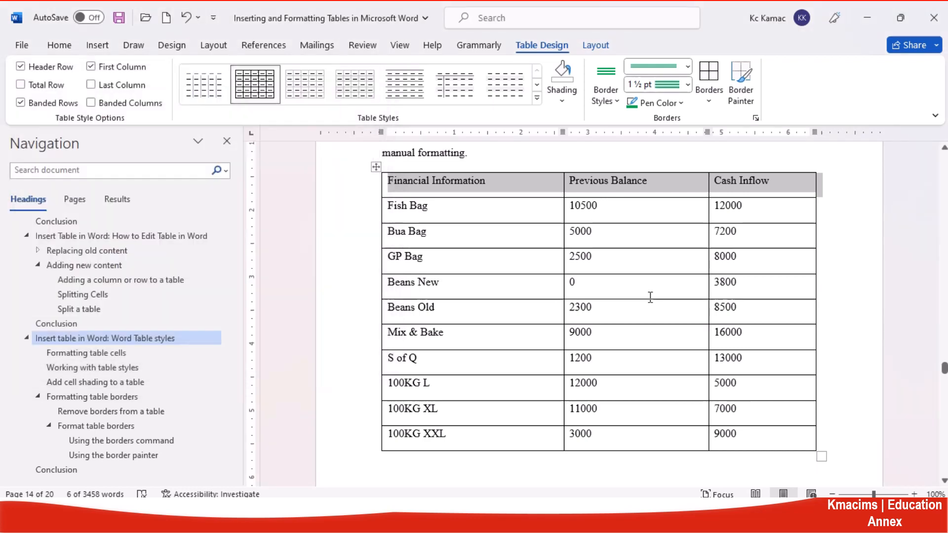
pyautogui.click(648, 295)
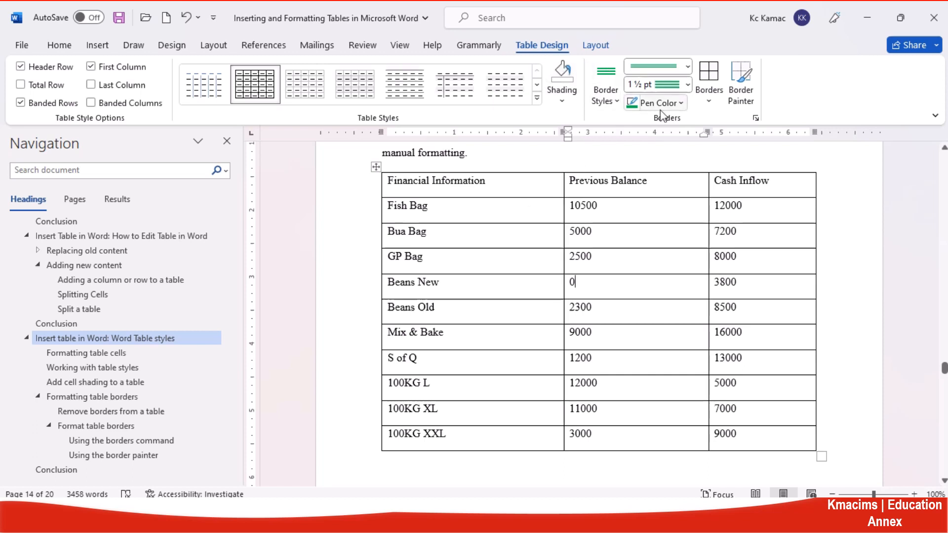
# - Choose the blue theme border style, change it to a 3 pt dashed line in dark red, and turn off the Border Painter
pyautogui.click(614, 105)
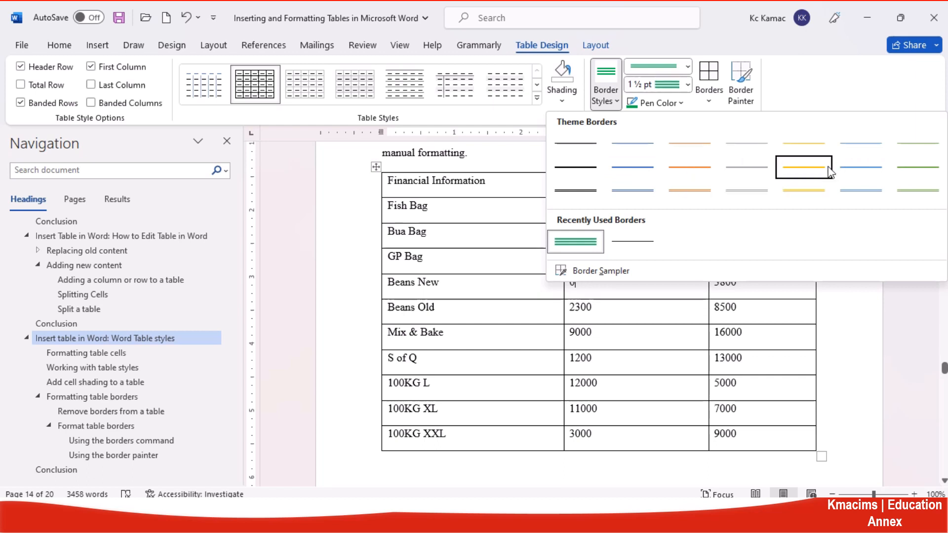
pyautogui.click(858, 169)
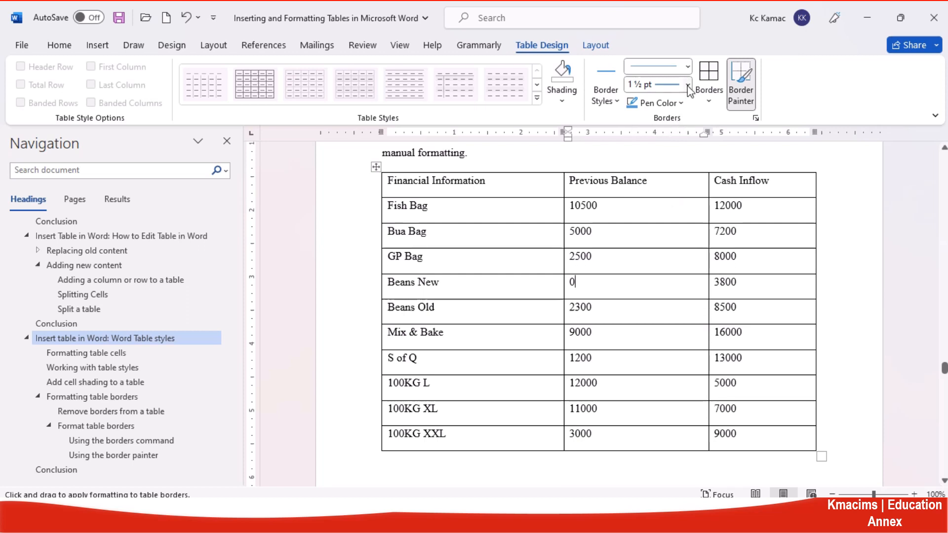
pyautogui.click(687, 68)
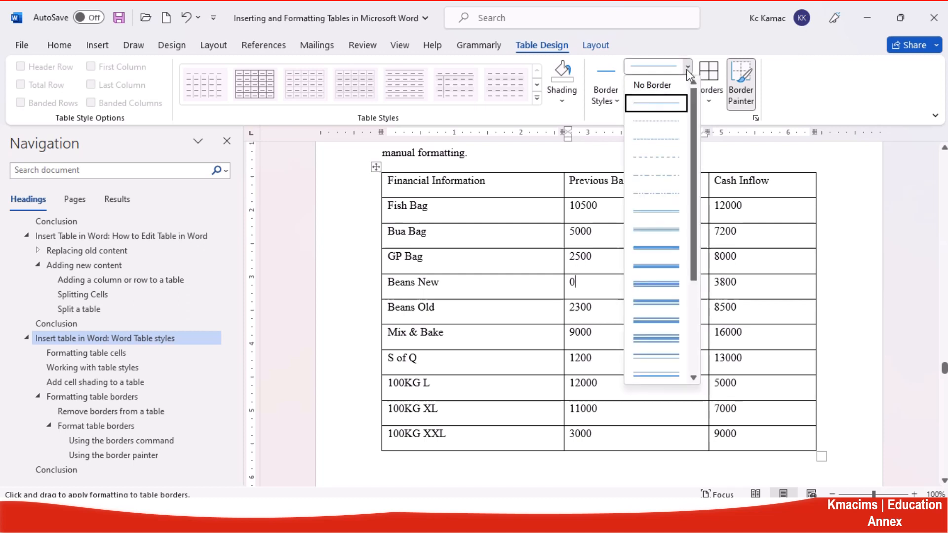
pyautogui.click(657, 159)
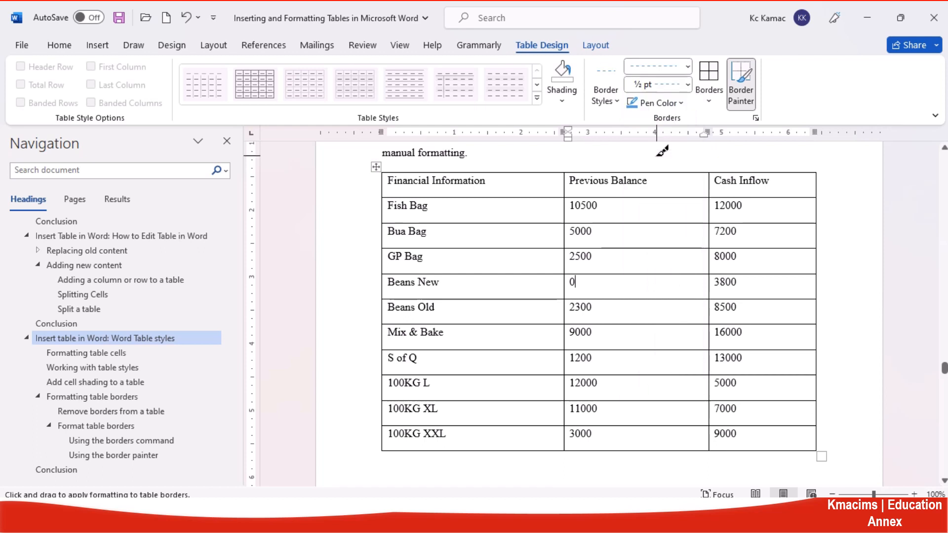
pyautogui.click(687, 85)
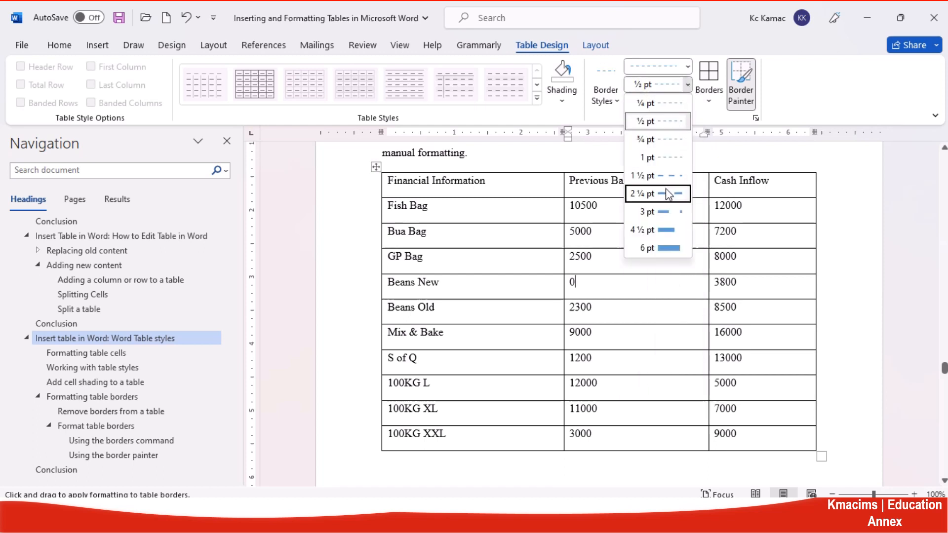
pyautogui.click(664, 211)
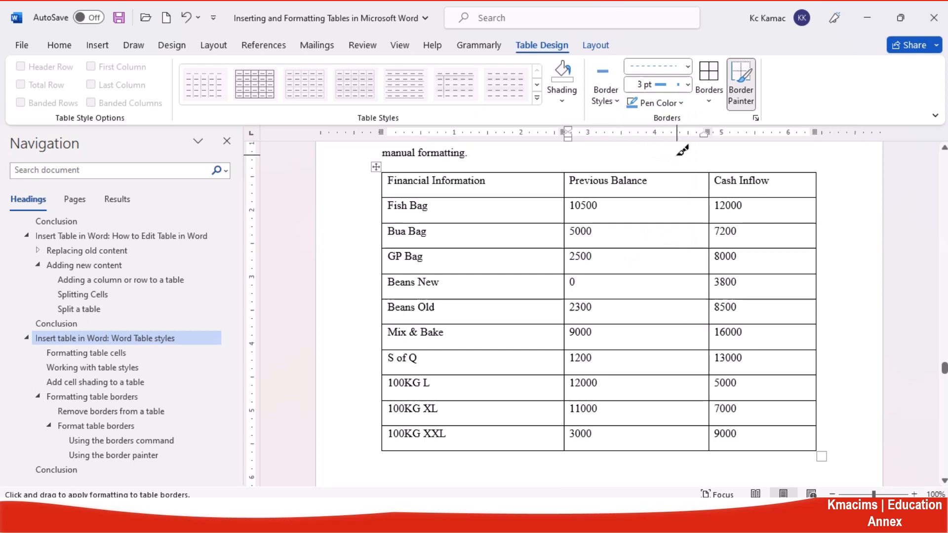
pyautogui.click(681, 104)
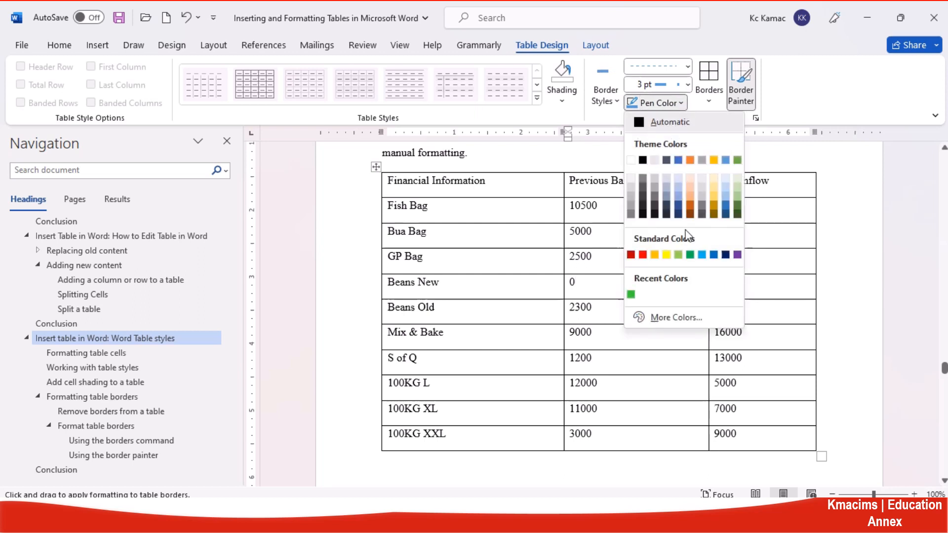
pyautogui.click(631, 254)
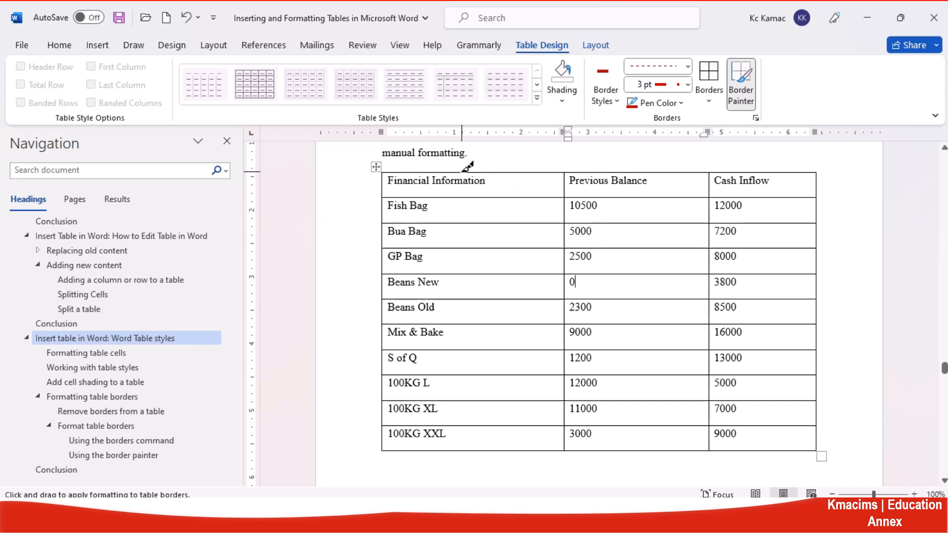
pyautogui.press('Escape')
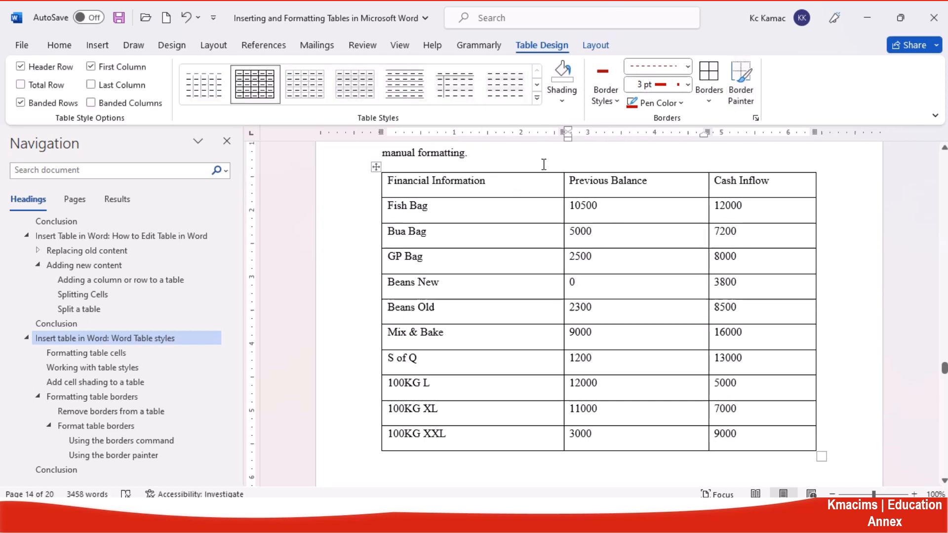
# - Use the Border Painter to apply the dashed red line above and below the Financial Information and Previous Balance headers and below Bua Bag
pyautogui.click(740, 79)
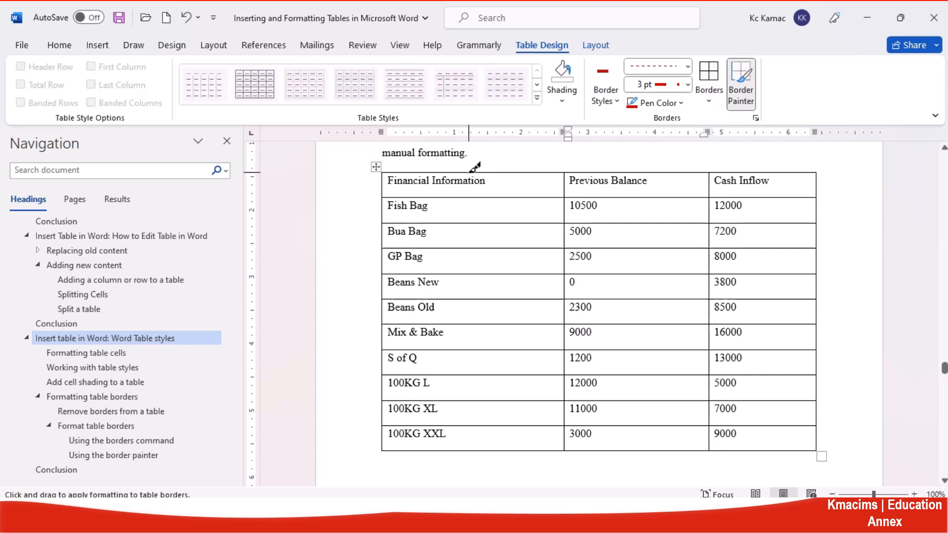
pyautogui.click(475, 173)
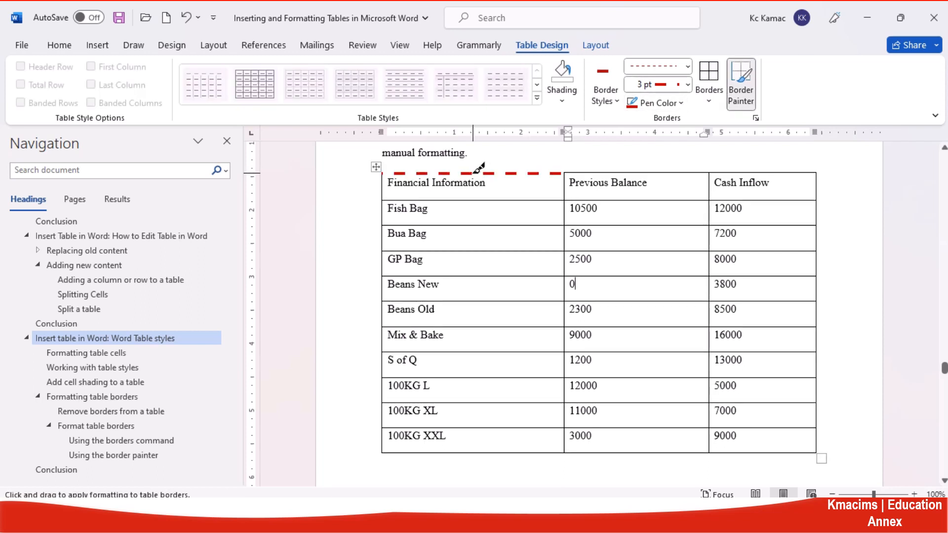
pyautogui.click(520, 199)
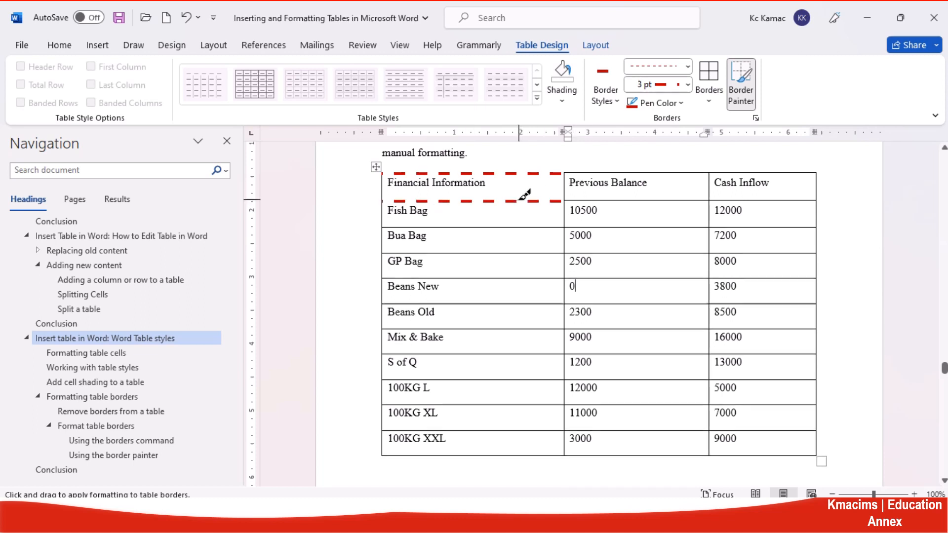
pyautogui.click(594, 200)
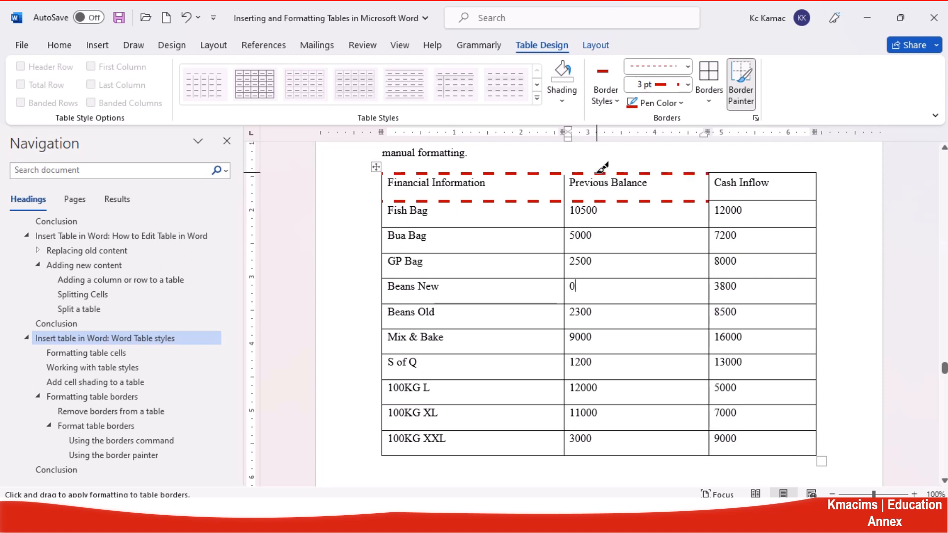
pyautogui.click(457, 253)
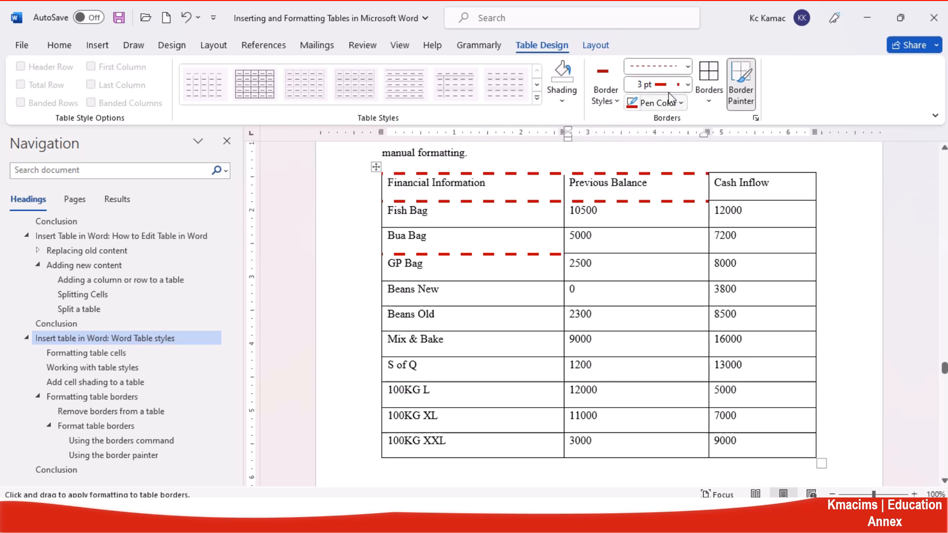
# - Paint the 1 ½ pt solid gold theme border above and below the Beans New and 0 cells, and on the 3800 cell's outer edge
pyautogui.click(604, 96)
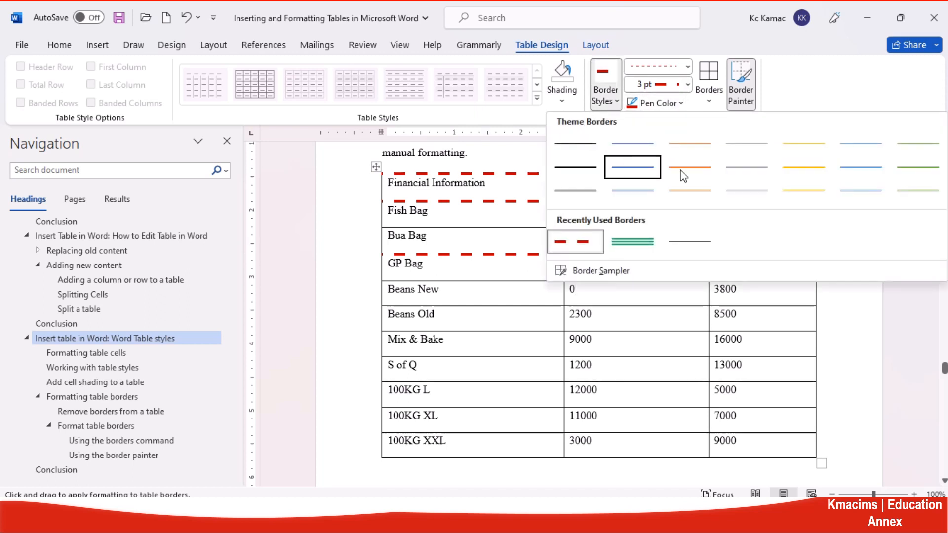
pyautogui.click(792, 170)
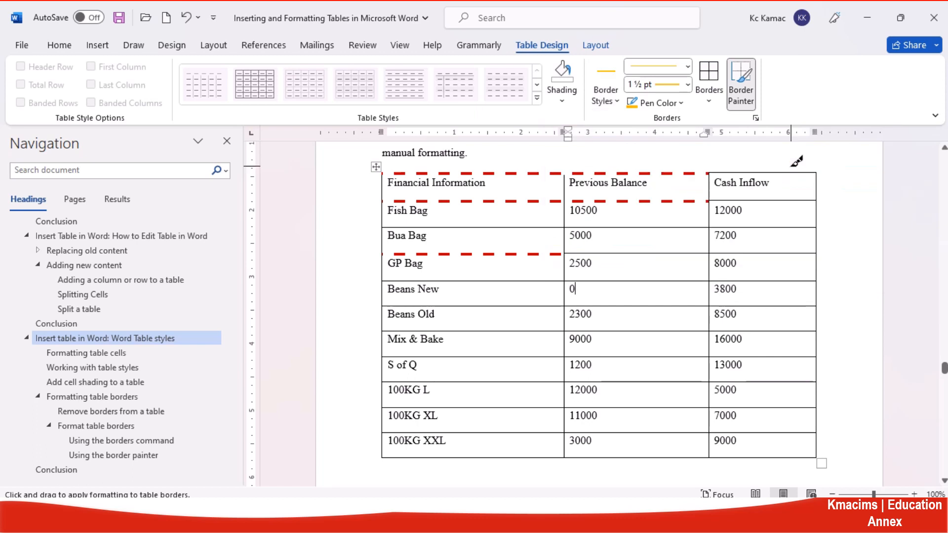
pyautogui.click(610, 281)
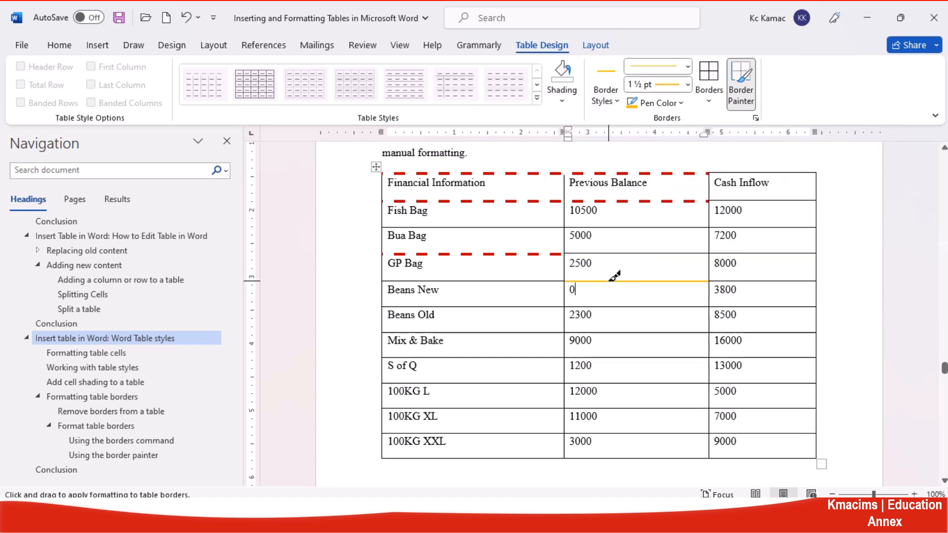
pyautogui.click(599, 306)
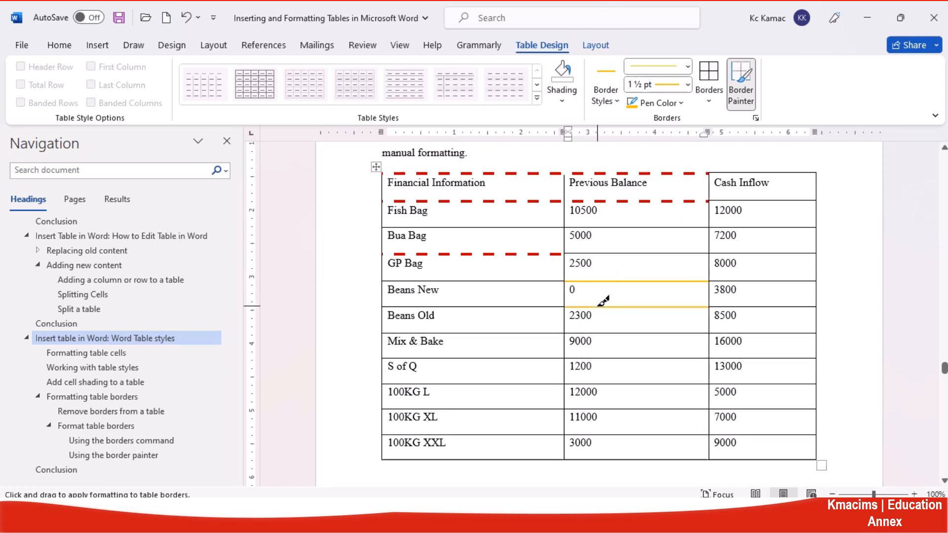
pyautogui.click(491, 306)
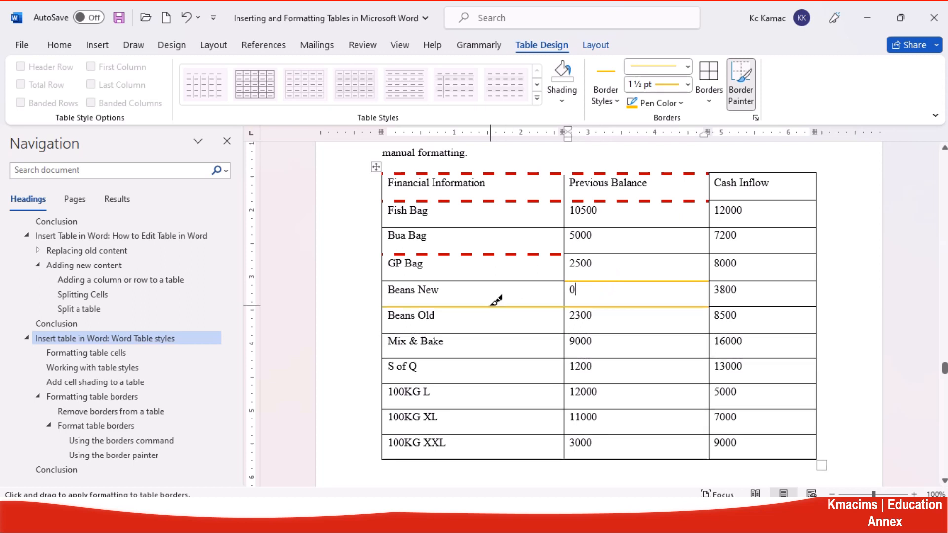
pyautogui.click(488, 280)
pyautogui.click(816, 288)
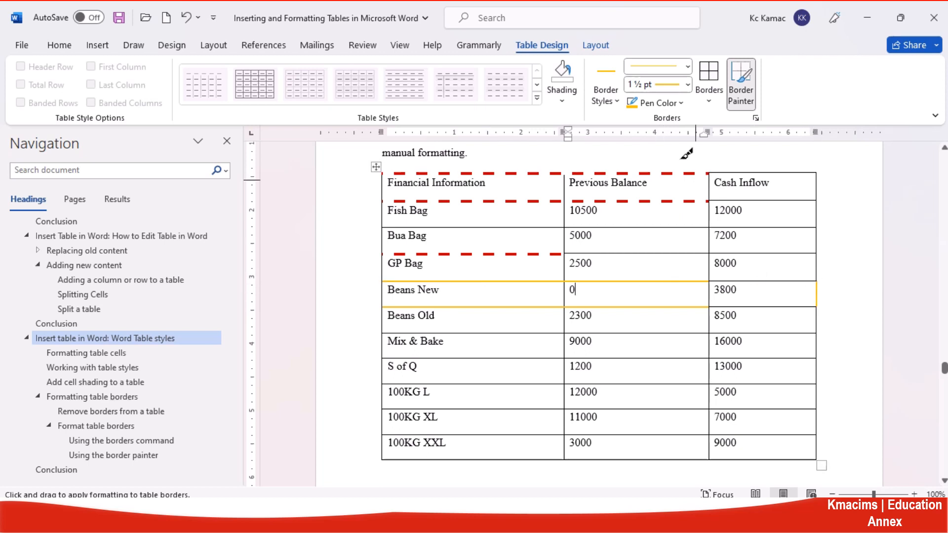
# - Paint the green double-line theme border at 1 ½ pt across the table between Mix & Bake and S of Q, and exit the Border Painter
pyautogui.click(617, 104)
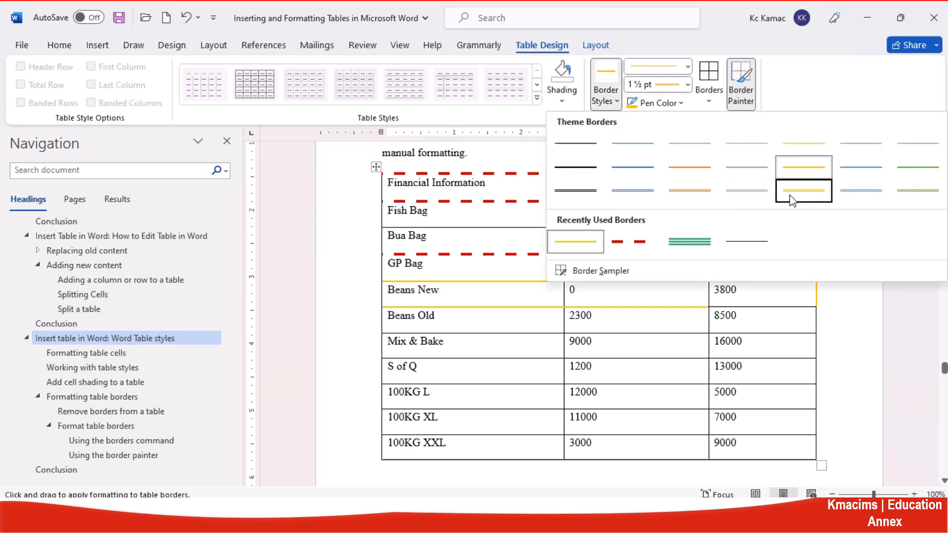
pyautogui.click(904, 190)
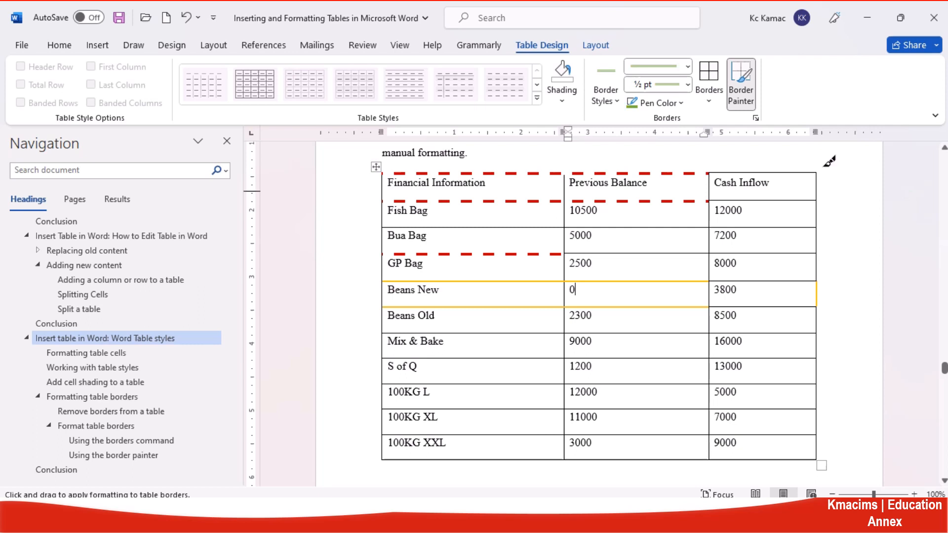
pyautogui.click(685, 85)
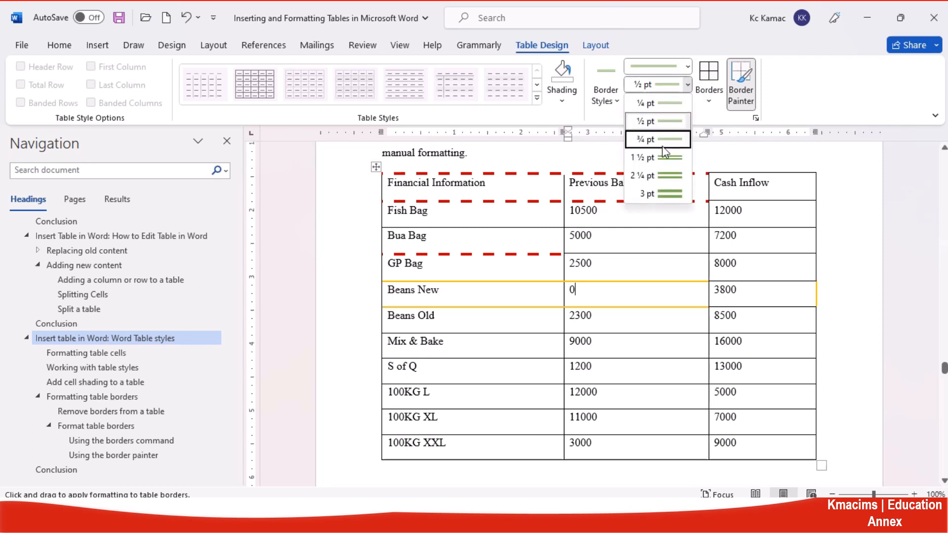
pyautogui.click(664, 157)
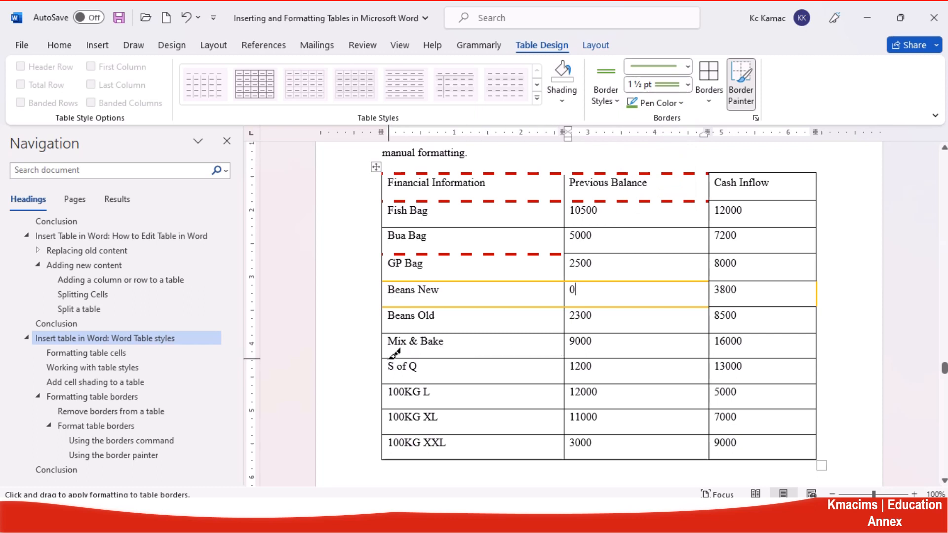
pyautogui.moveTo(383, 356)
pyautogui.mouseDown()
pyautogui.moveTo(434, 375)
pyautogui.moveTo(561, 356)
pyautogui.moveTo(740, 359)
pyautogui.mouseUp()
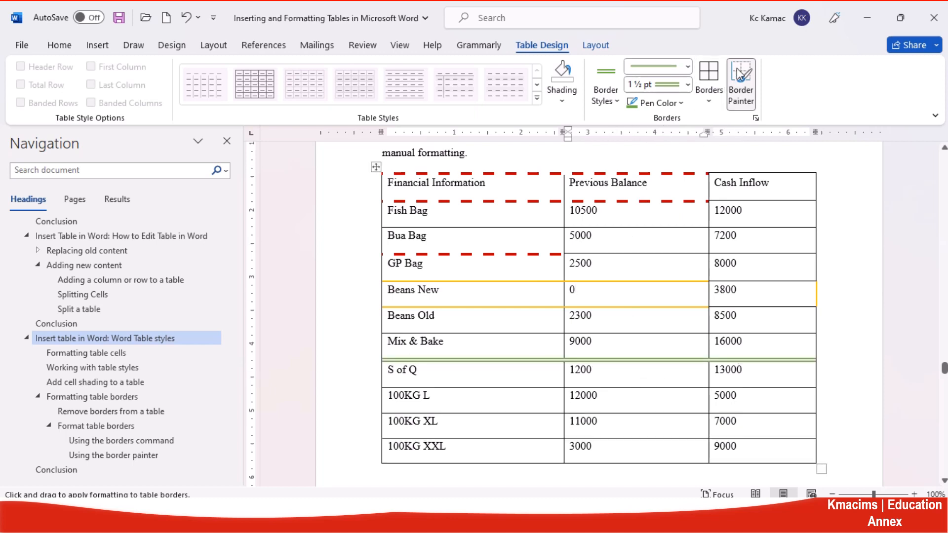
pyautogui.press('Escape')
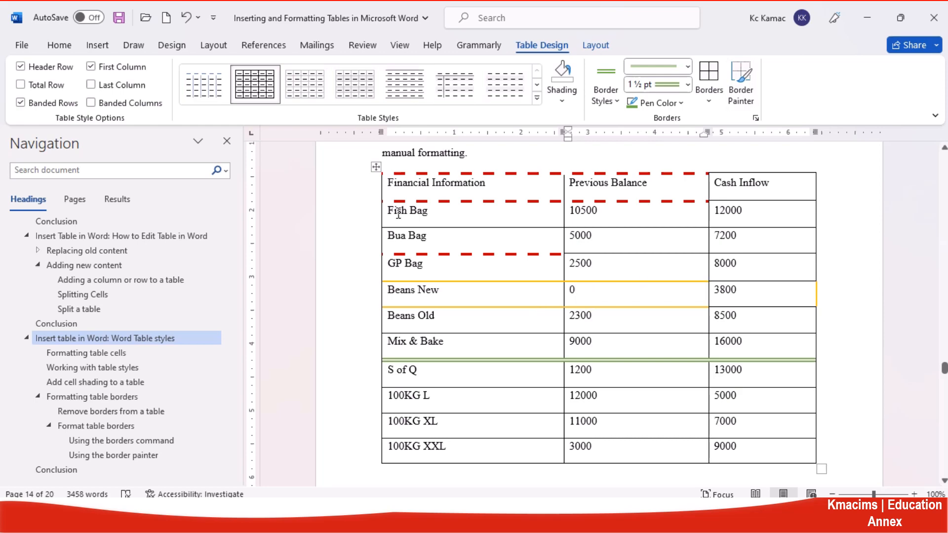